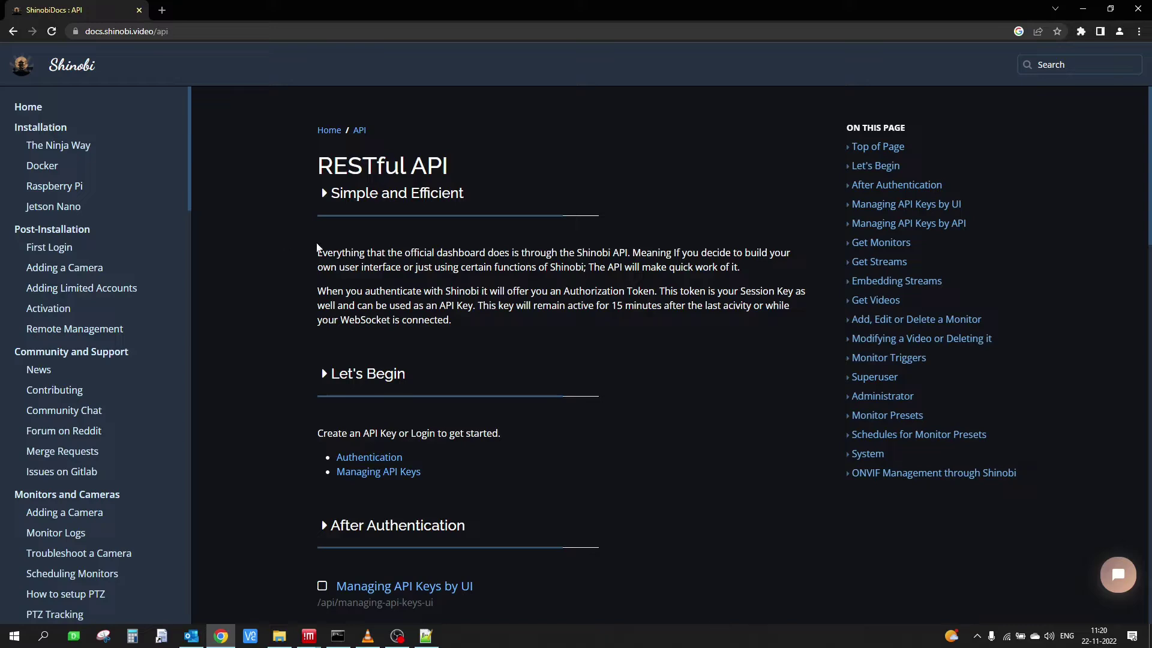
# Open a new browser tab and load the Shinobi server at 192.168.0.8:8080.
pyautogui.scroll(-9, 57, 330)
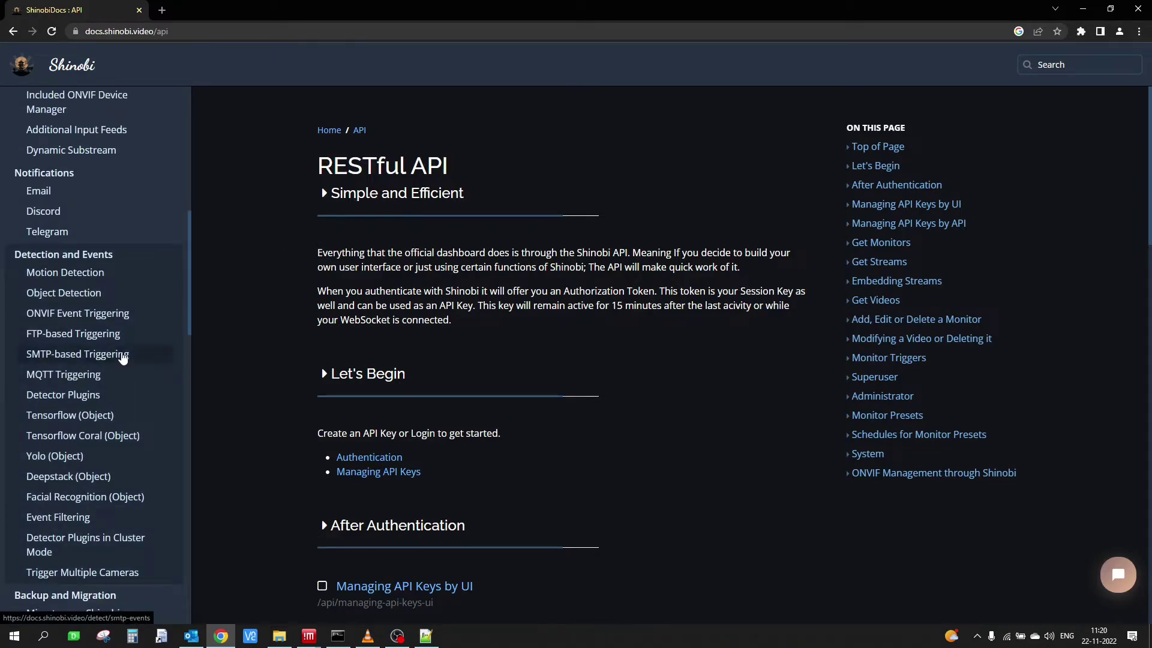
pyautogui.scroll(-6, 124, 360)
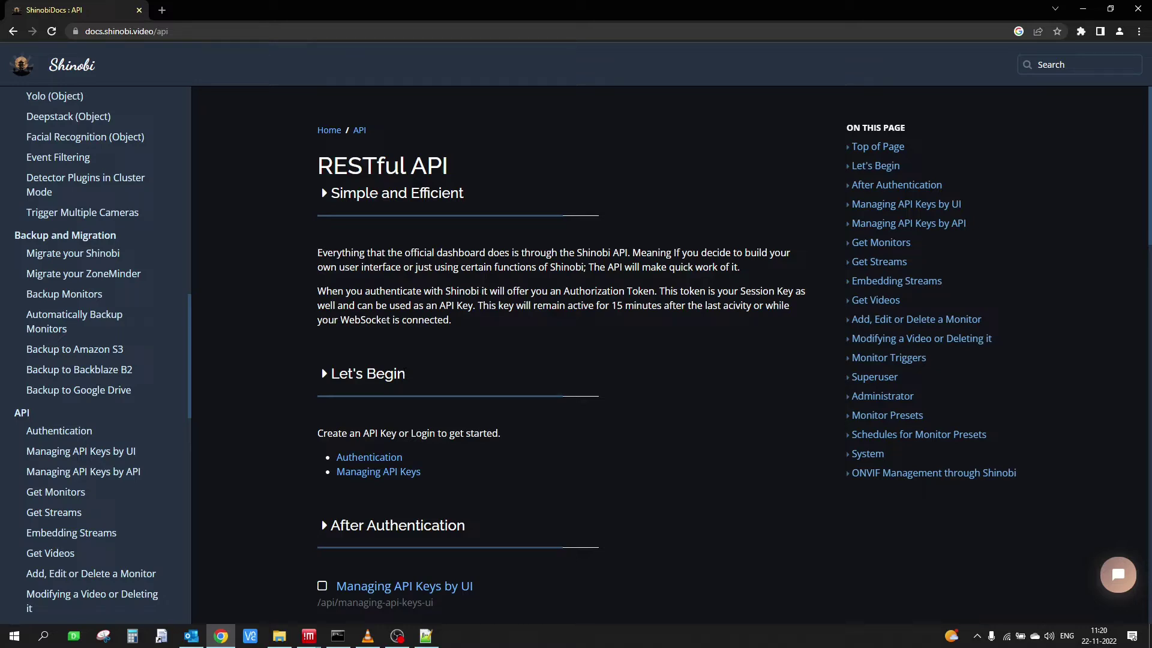
pyautogui.click(161, 10)
pyautogui.write('192.168.1.1')
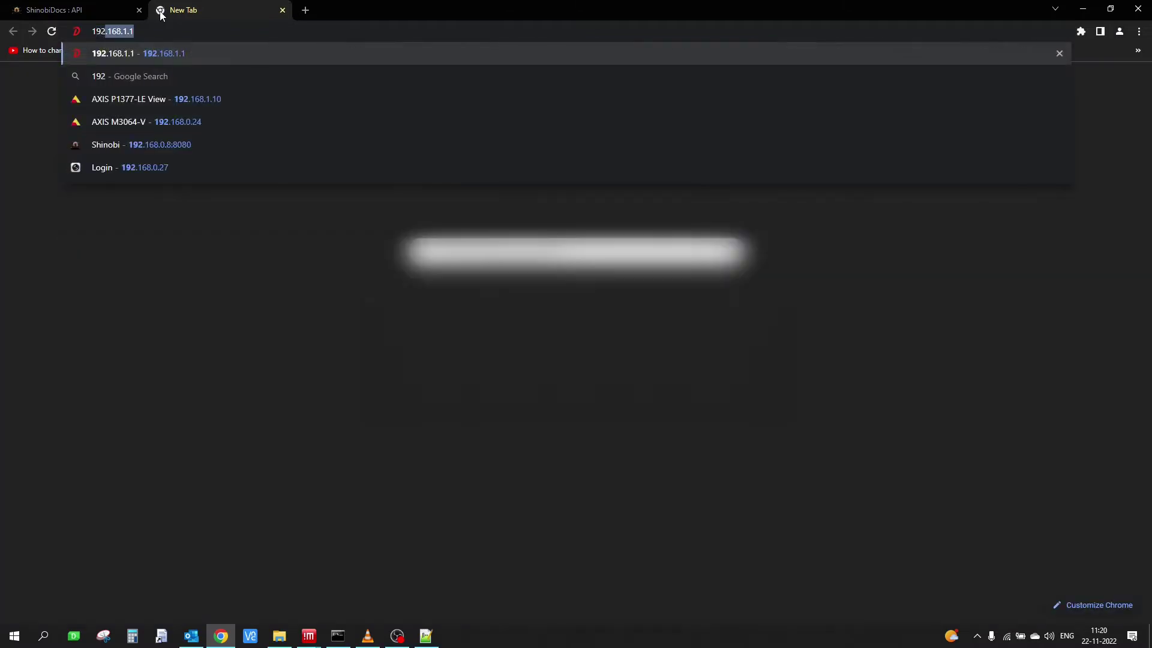
pyautogui.press('Down')
pyautogui.press('Down')
pyautogui.press('Down')
pyautogui.press('Down')
pyautogui.press('Down')
pyautogui.press('Down')
pyautogui.press('Return')
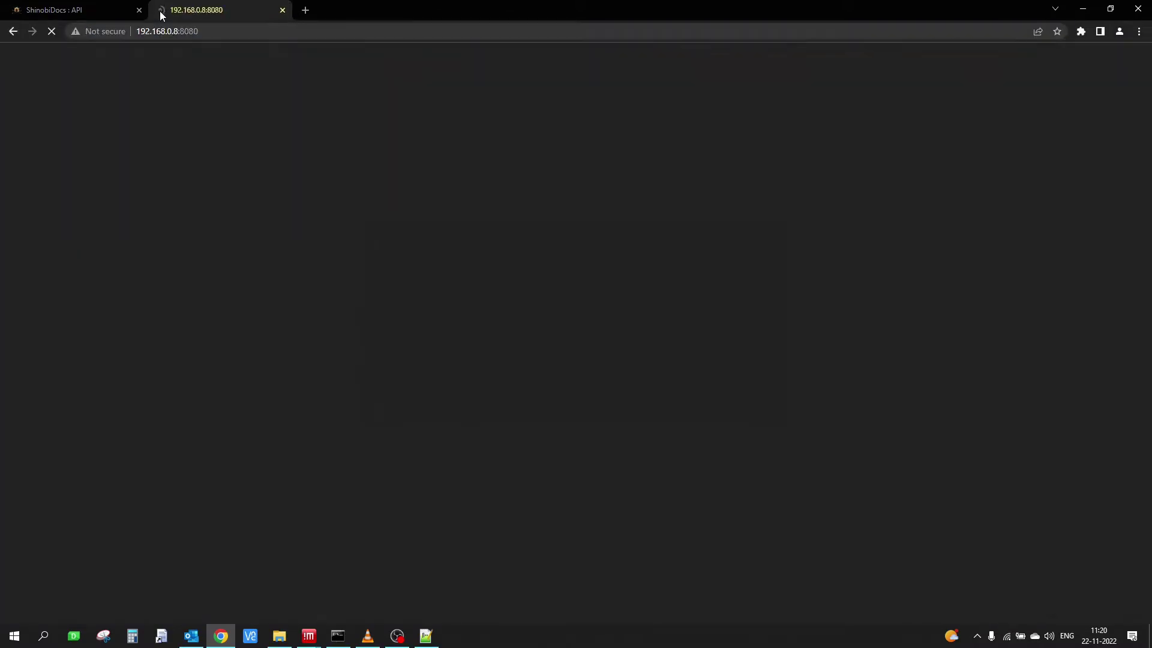
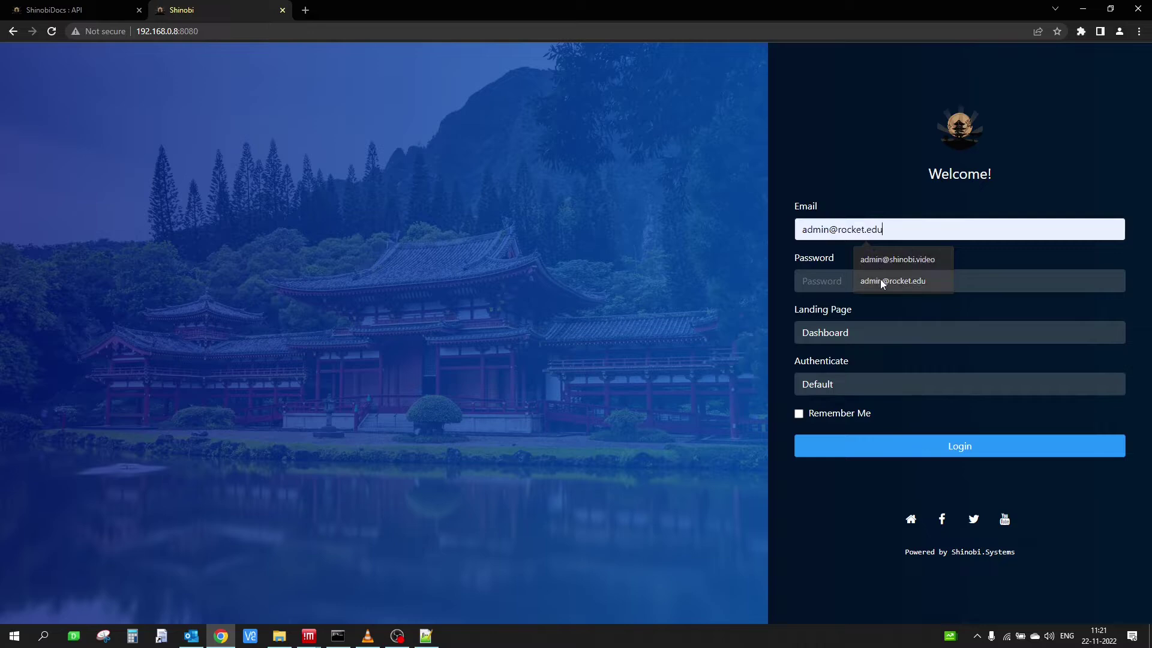
# Sign in with the admin account and list the monitors stream-record and stream-watch.
pyautogui.click(880, 280)
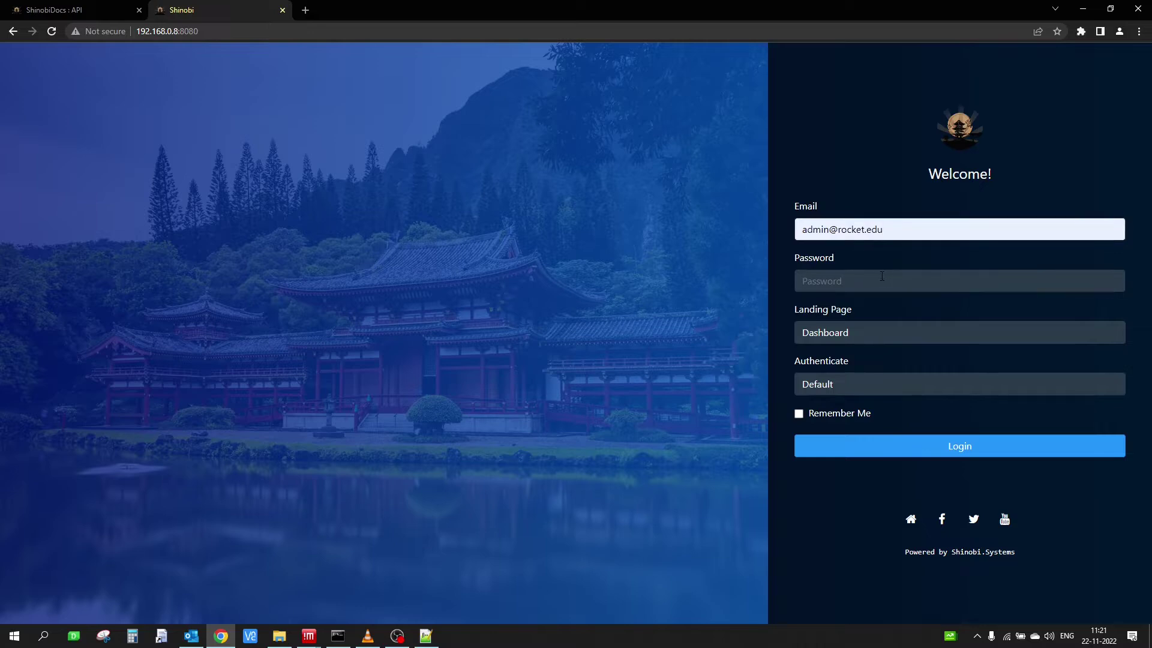
pyautogui.click(882, 279)
pyautogui.write('*********')
pyautogui.click(900, 448)
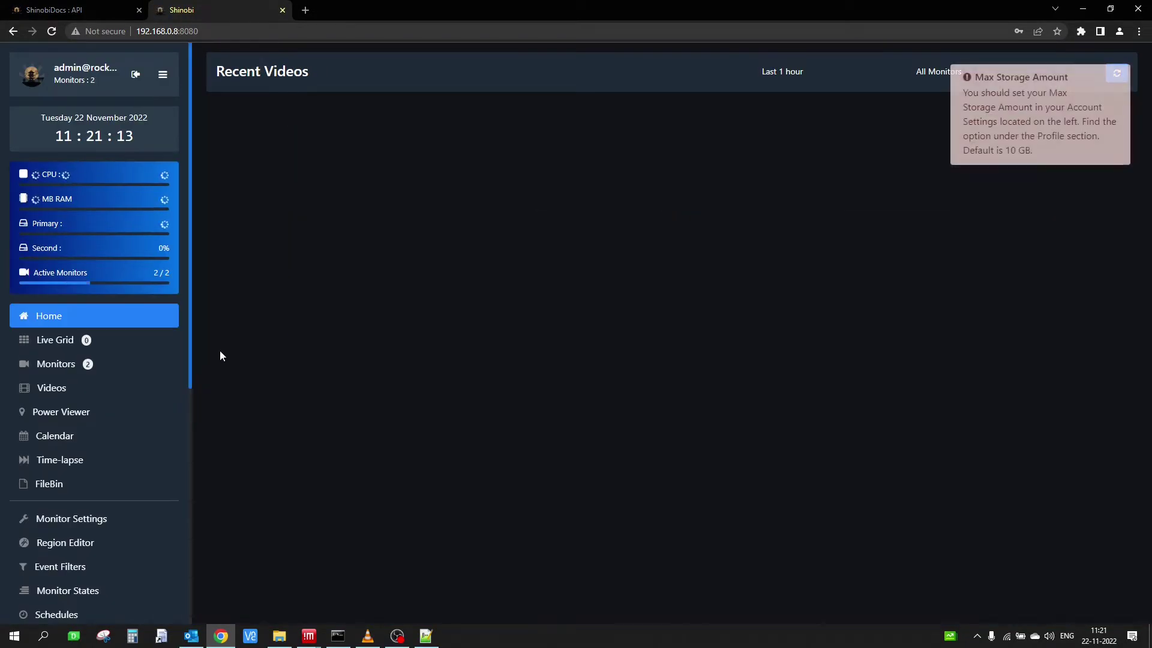
pyautogui.click(66, 366)
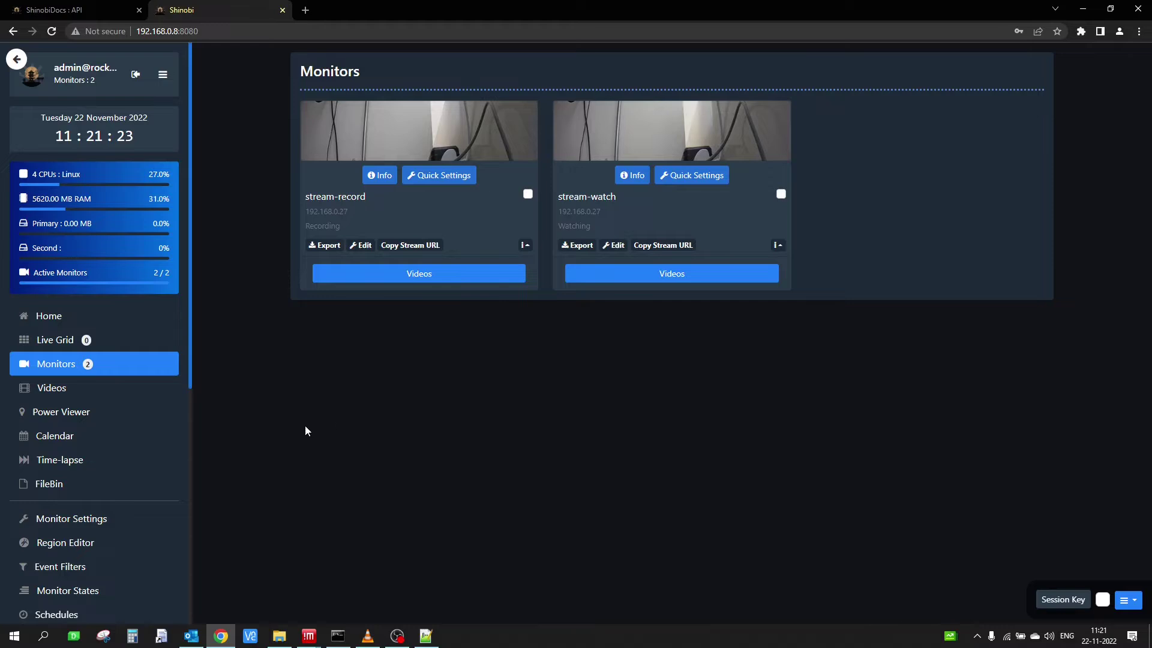
pyautogui.scroll(-6, 102, 425)
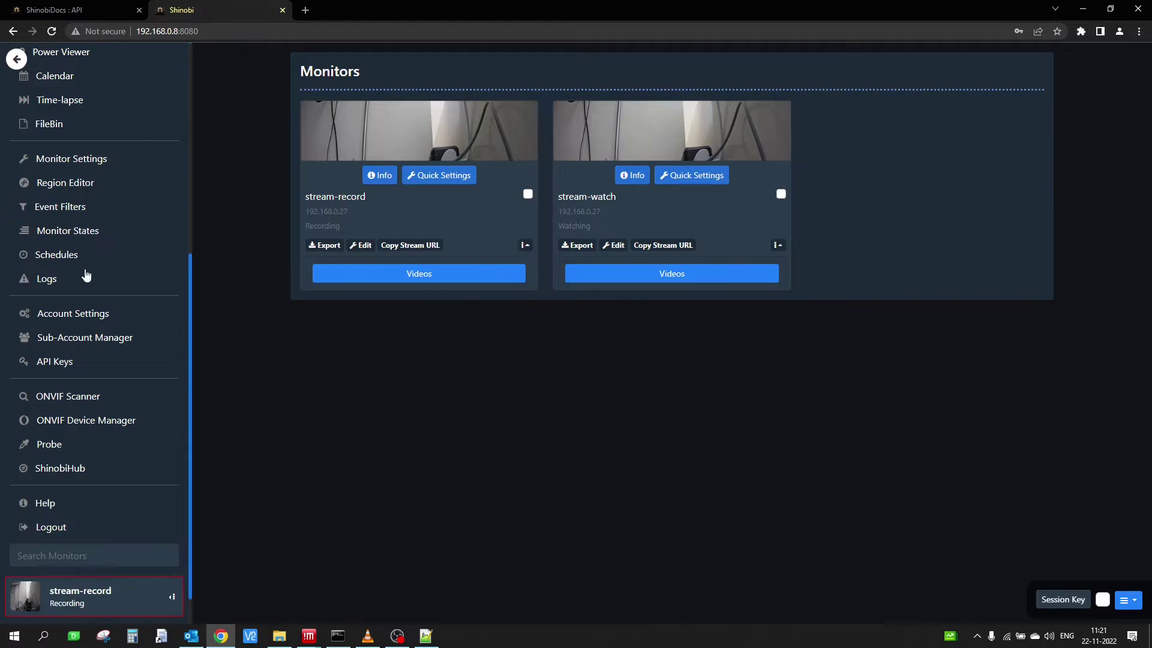
# Add an API key allowed only from 192.168.0.29 with every permission selected.
pyautogui.click(53, 364)
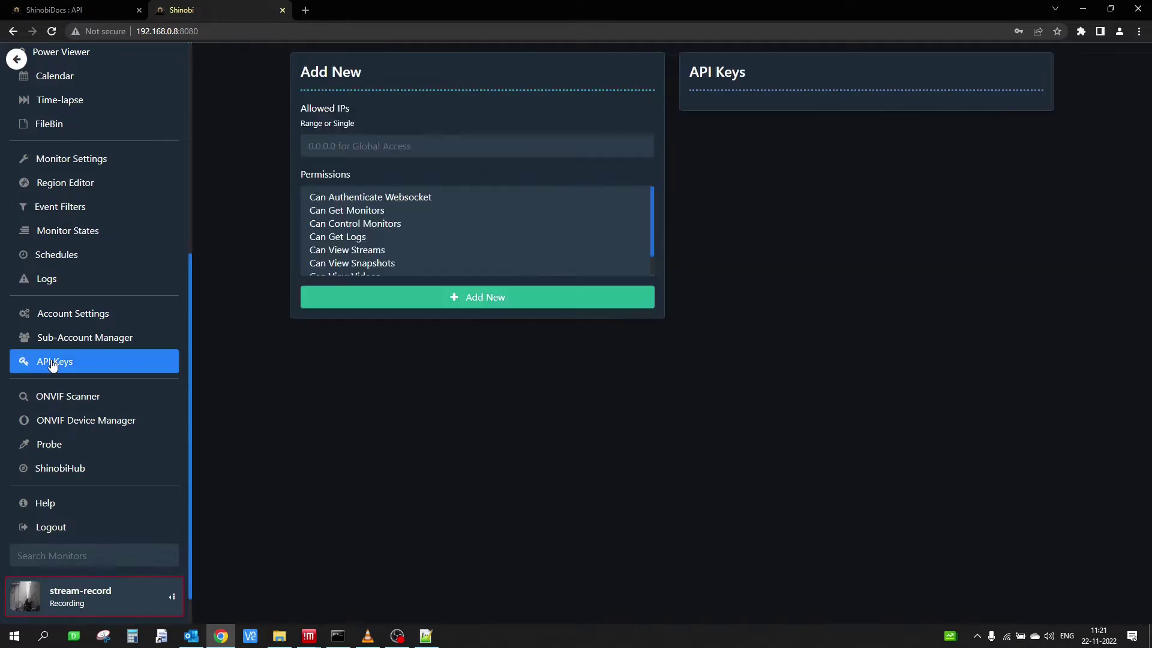
pyautogui.click(352, 143)
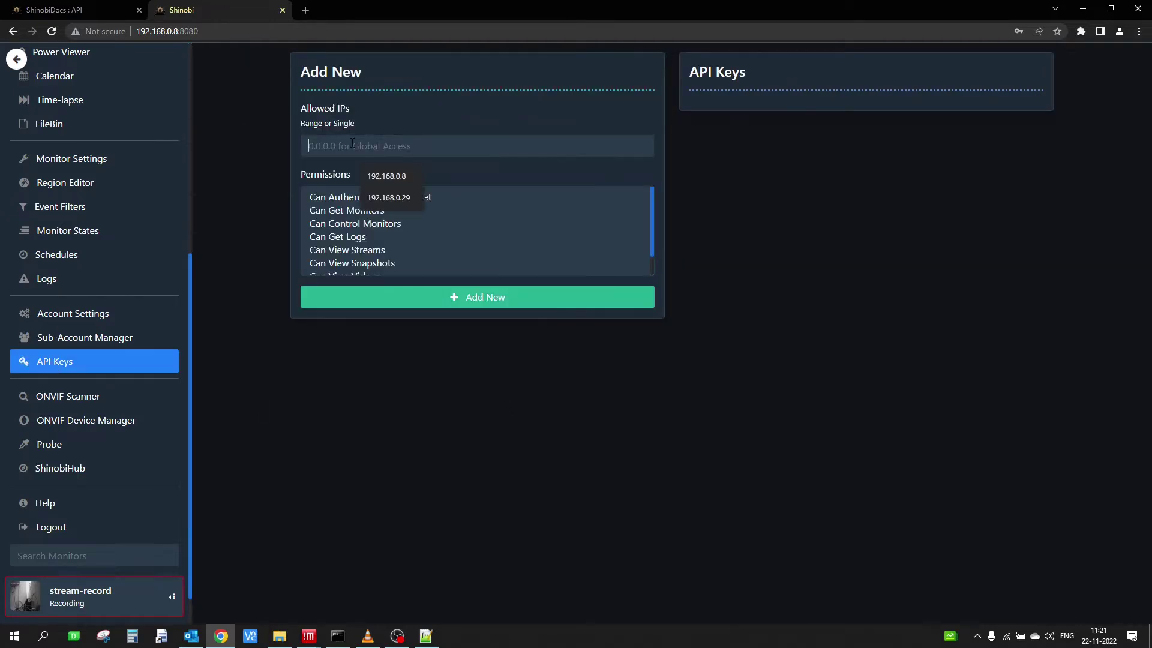
pyautogui.write('192.168.0.29')
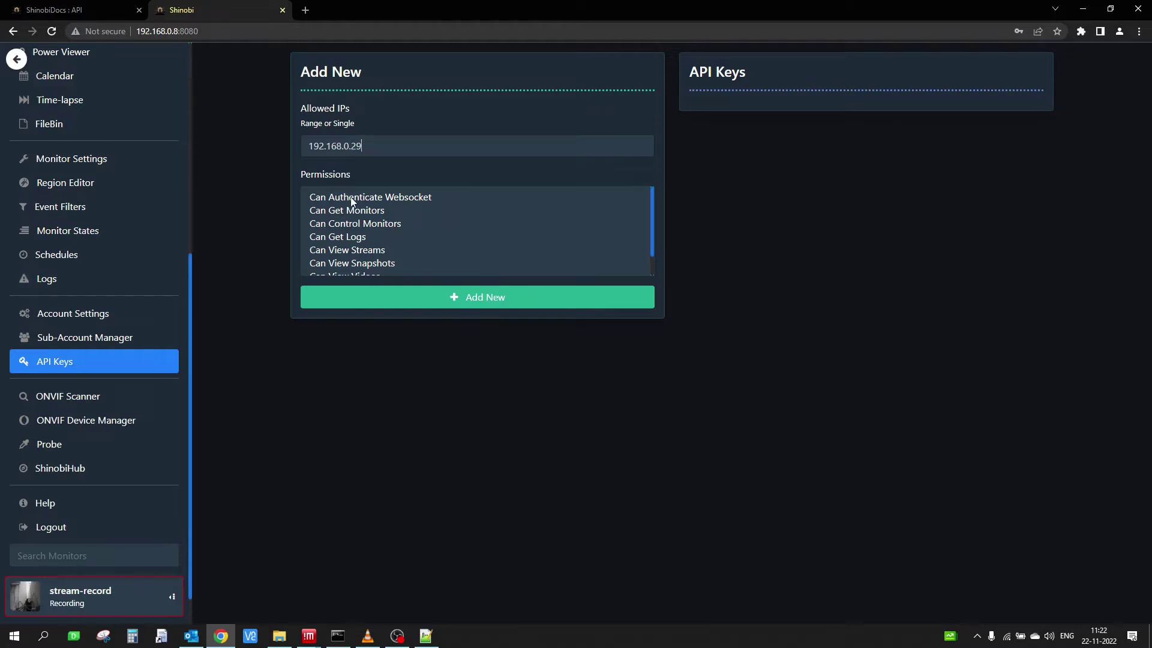
pyautogui.moveTo(352, 201); pyautogui.dragTo(352, 265)
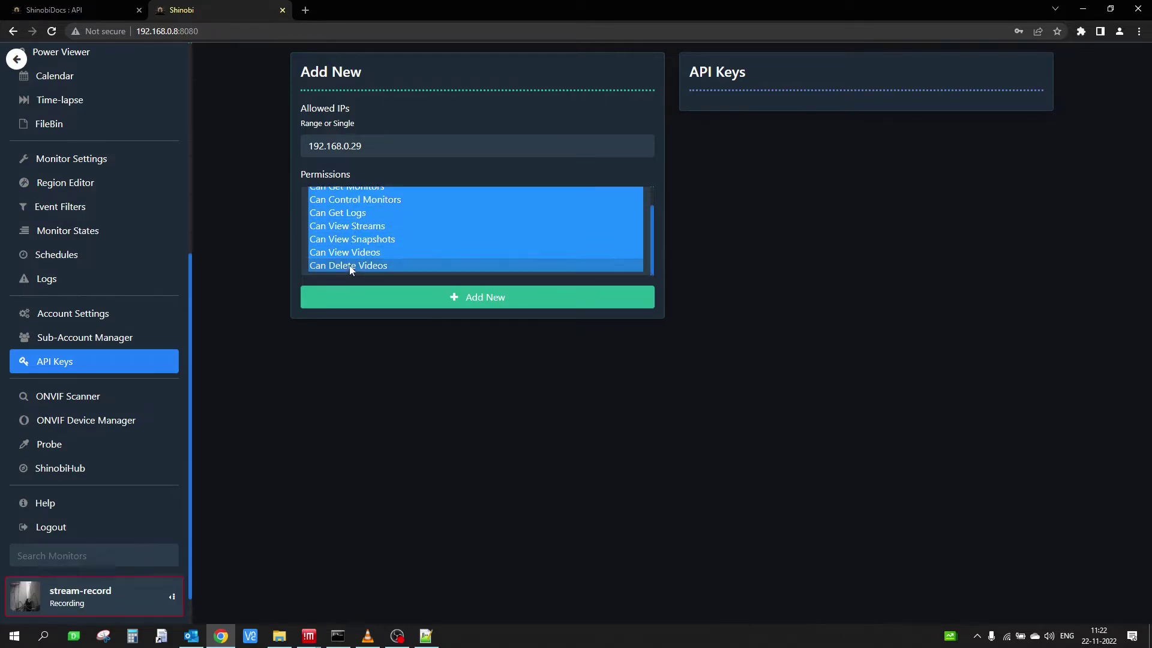
pyautogui.scroll(1, 352, 264)
pyautogui.click(472, 298)
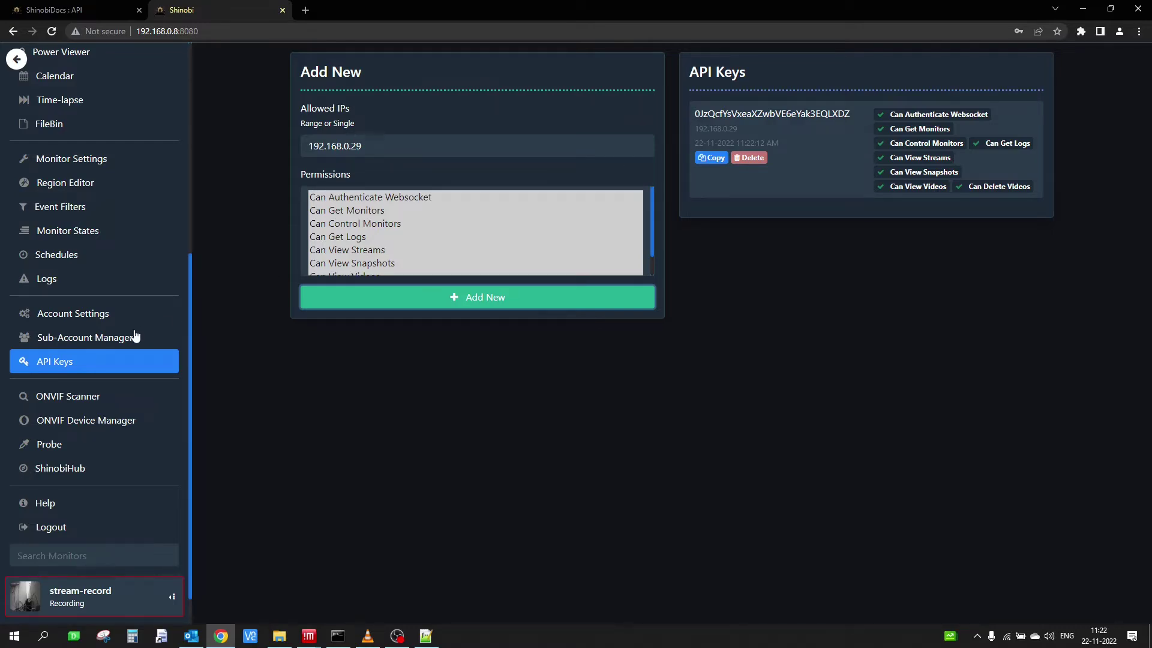
# Check the Group Key in Account Settings, then go back to the ShinobiDocs API tab.
pyautogui.click(62, 316)
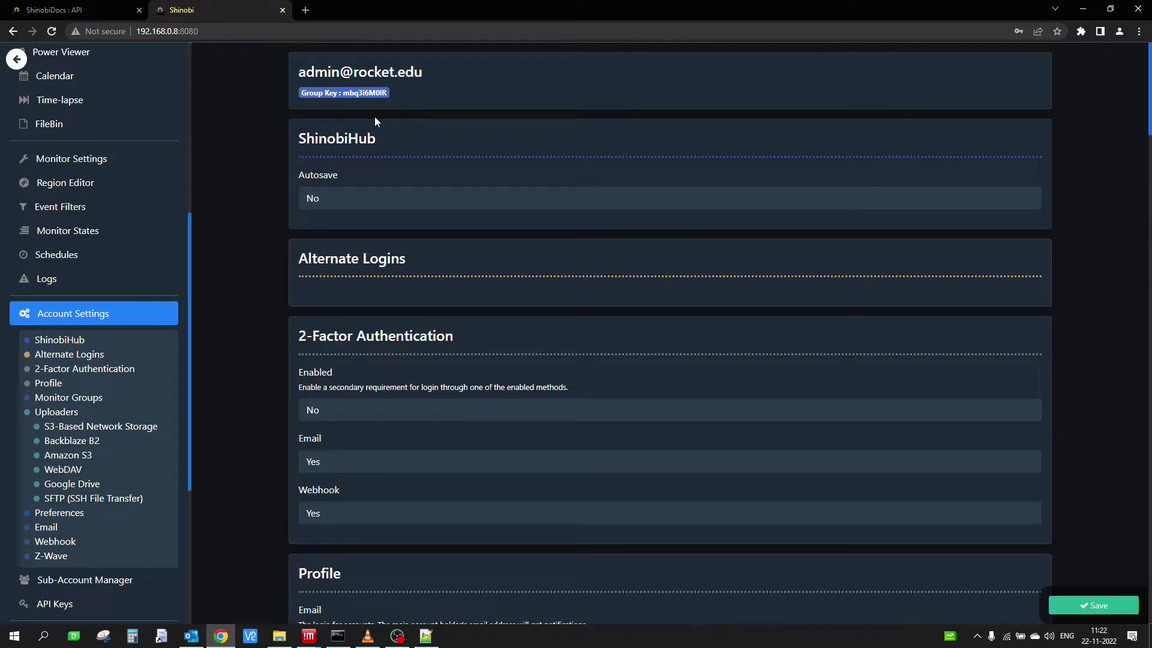
pyautogui.click(90, 10)
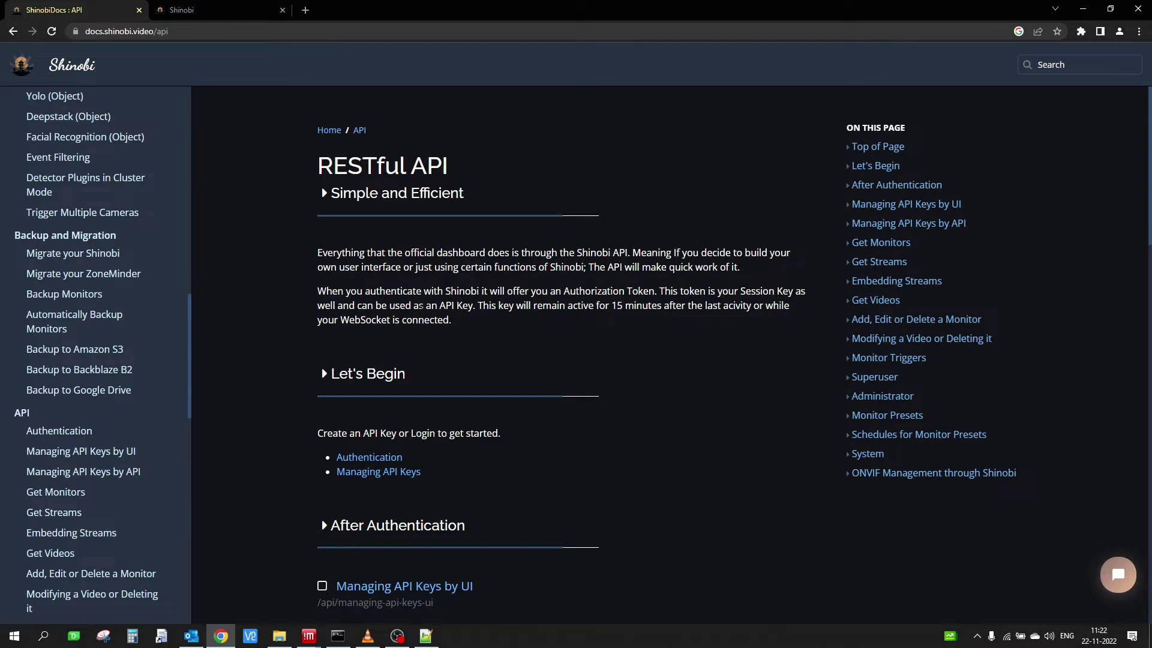
# On the Getting Monitors docs page, select the all-saved-monitors URL template and bring up Notepad++.
pyautogui.scroll(-6, 99, 332)
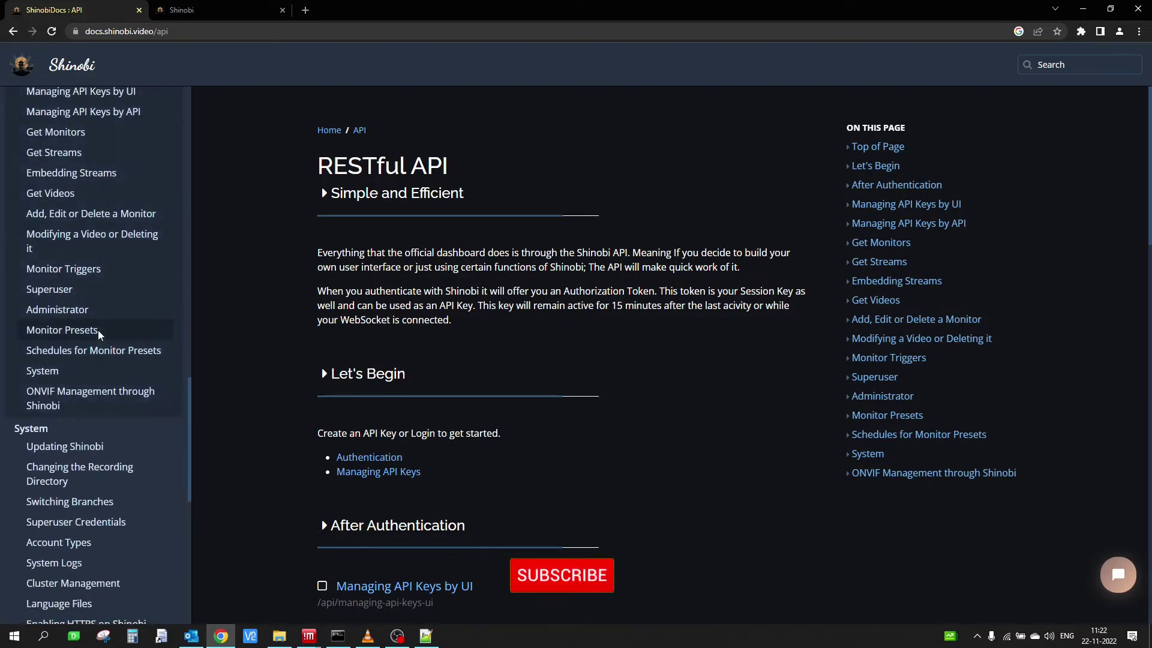
pyautogui.scroll(3, 99, 329)
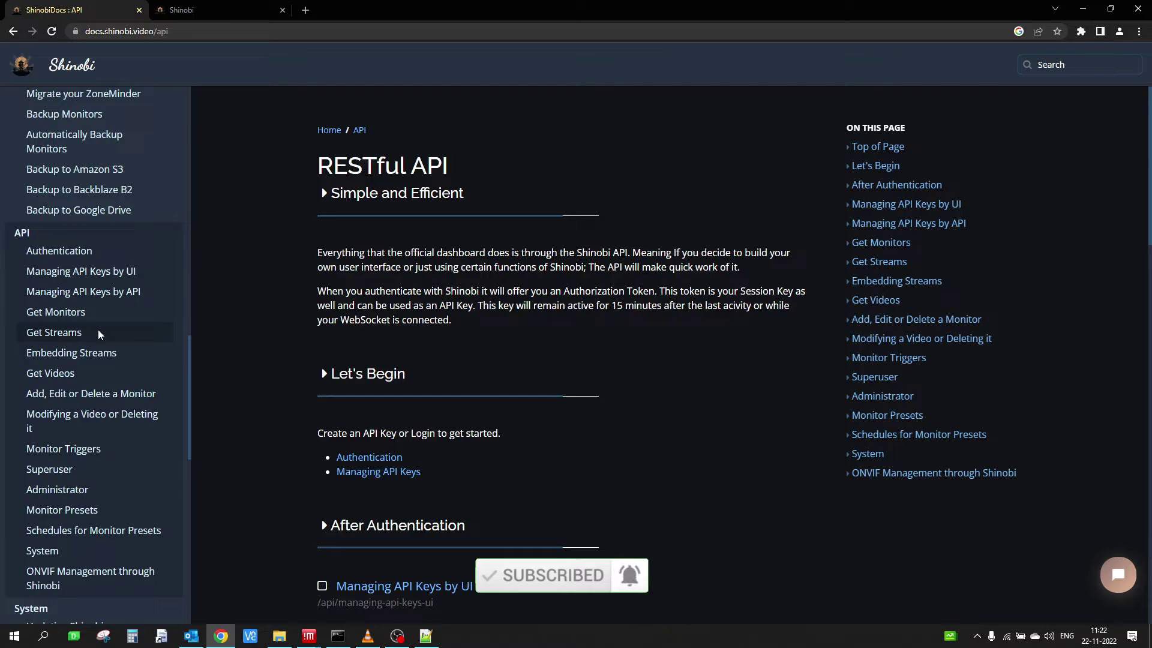
pyautogui.scroll(-5, 98, 329)
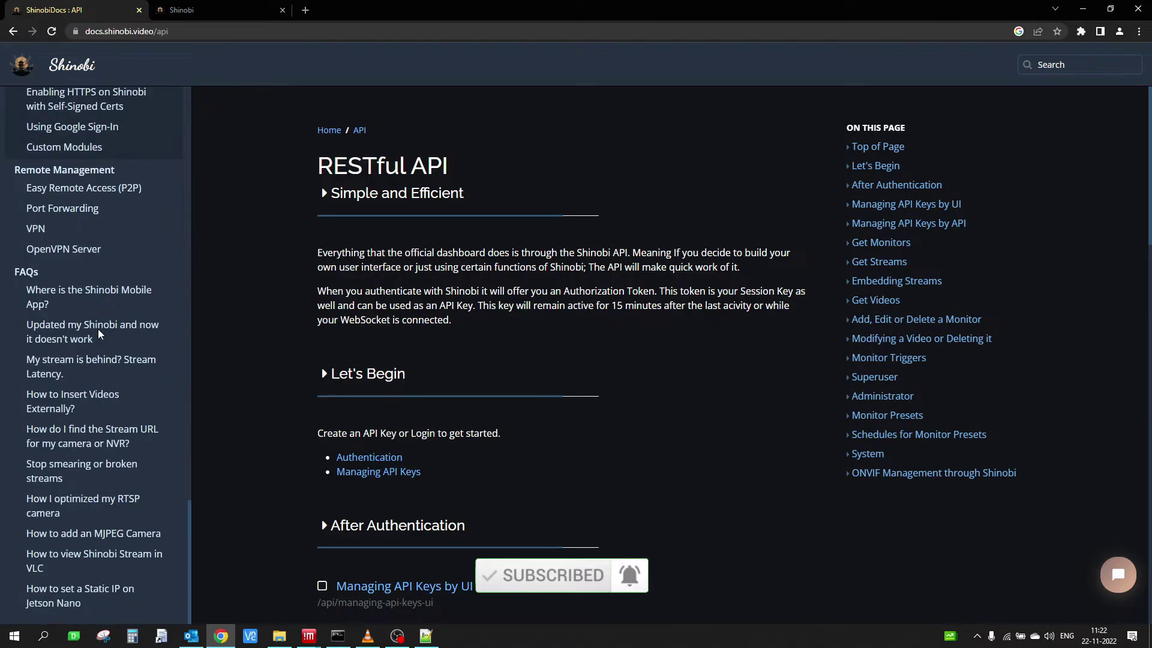
pyautogui.scroll(10, 99, 333)
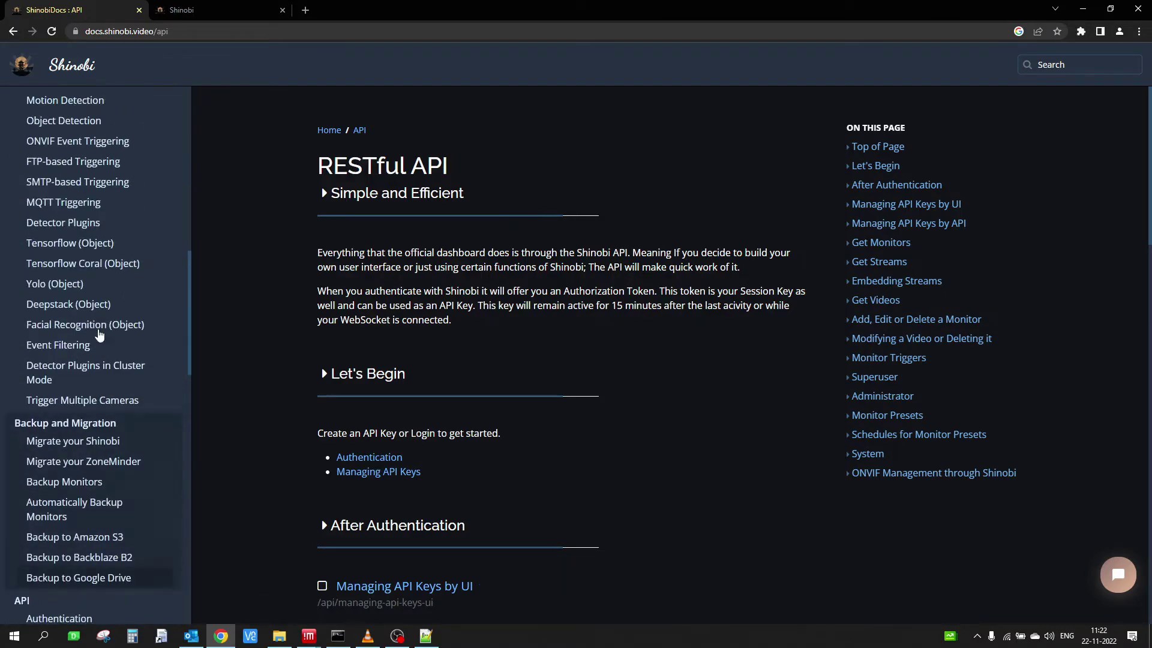
pyautogui.scroll(2, 100, 335)
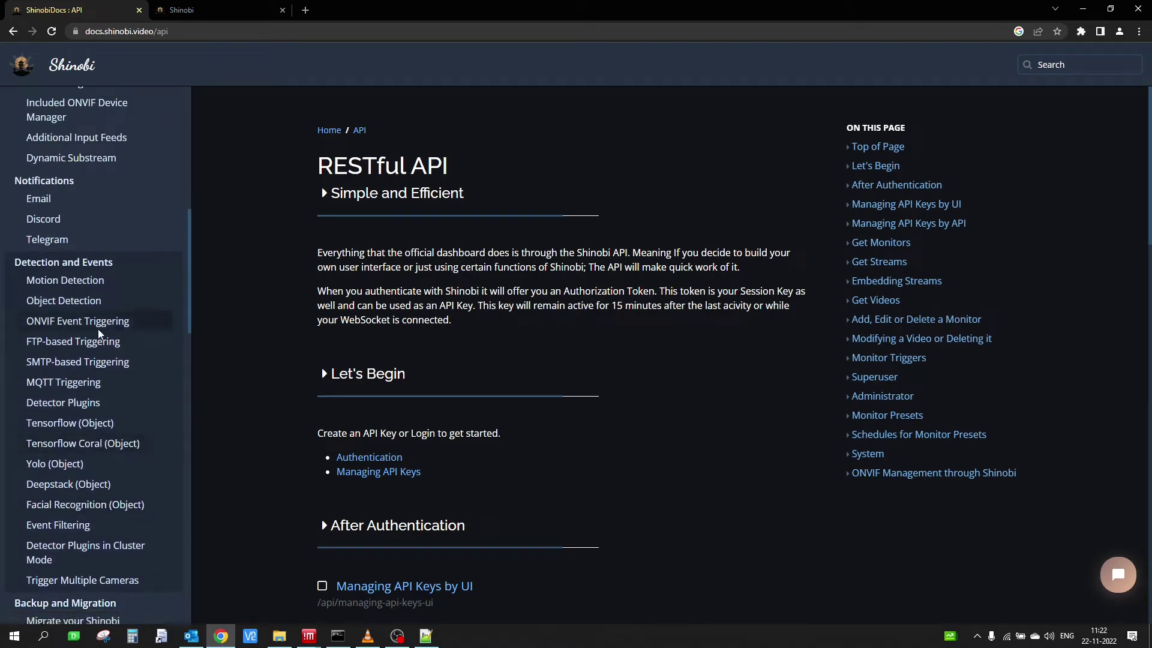
pyautogui.scroll(6, 98, 329)
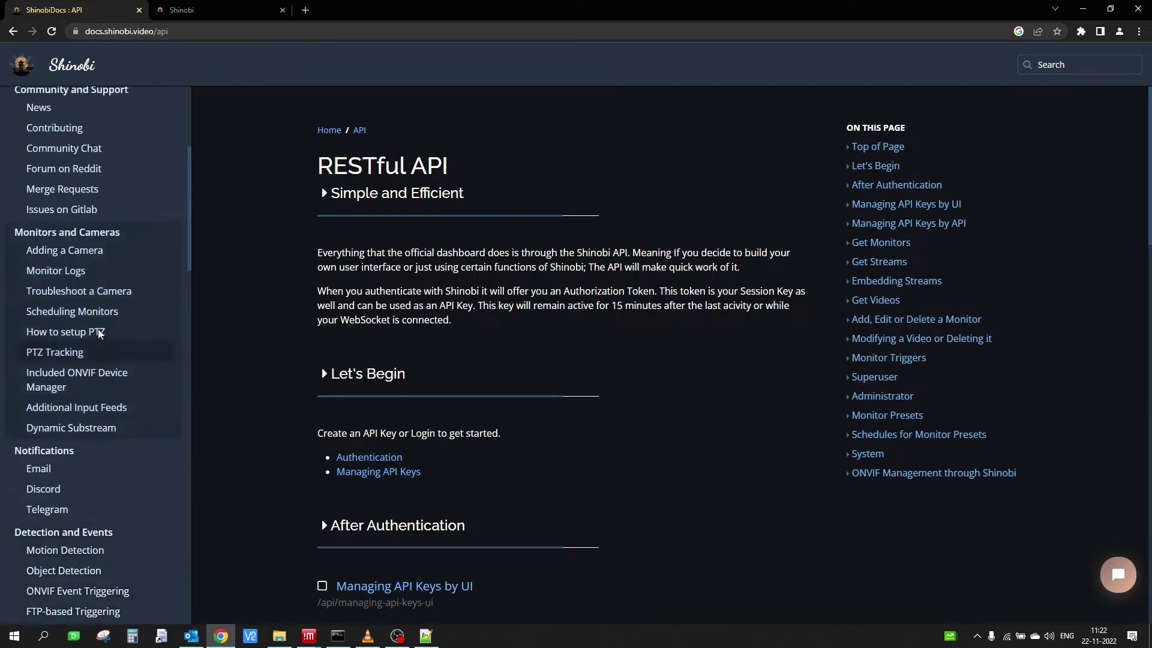
pyautogui.scroll(-14, 80, 300)
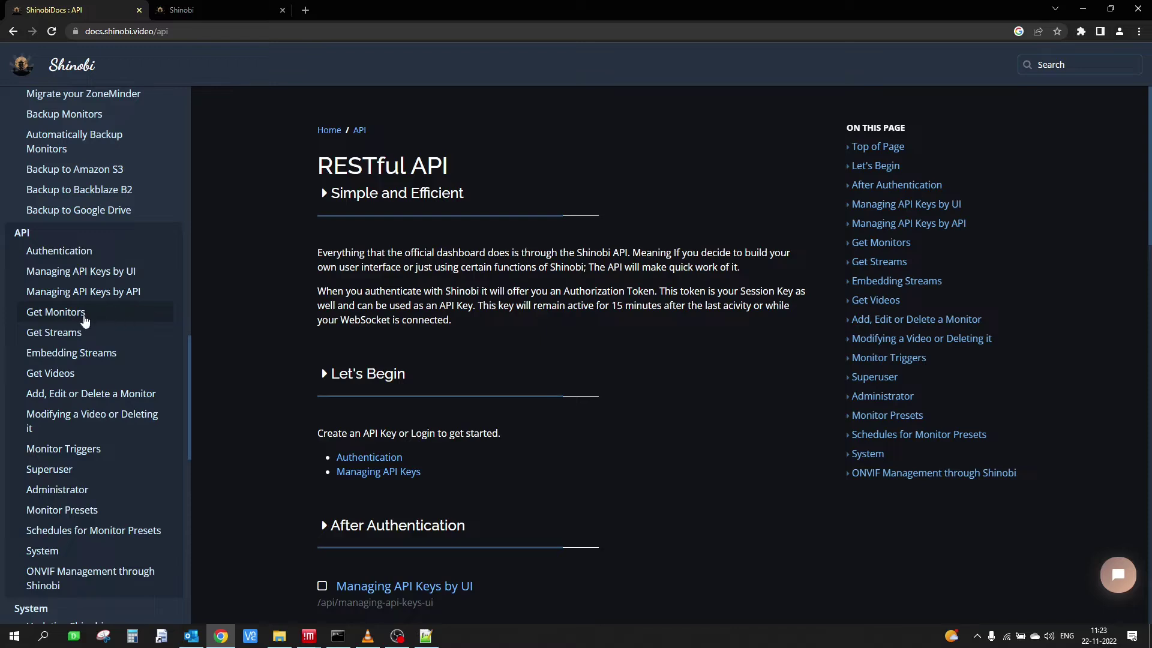
pyautogui.click(56, 312)
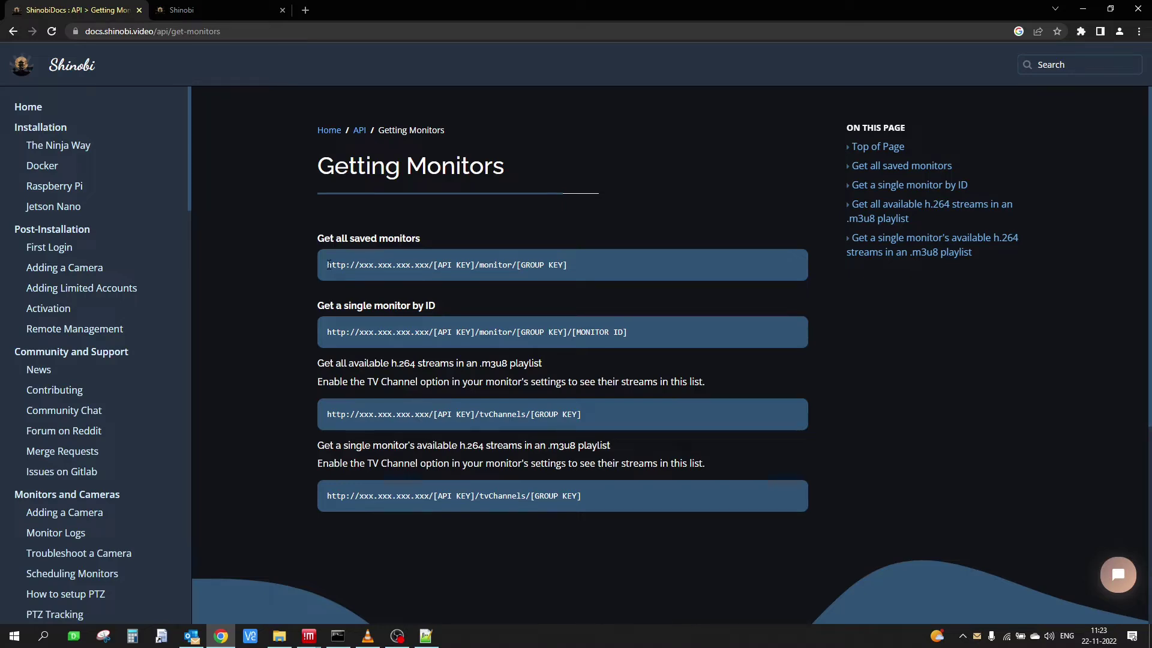
pyautogui.moveTo(328, 264); pyautogui.dragTo(568, 263)
pyautogui.hotkey('ctrl', 'c')
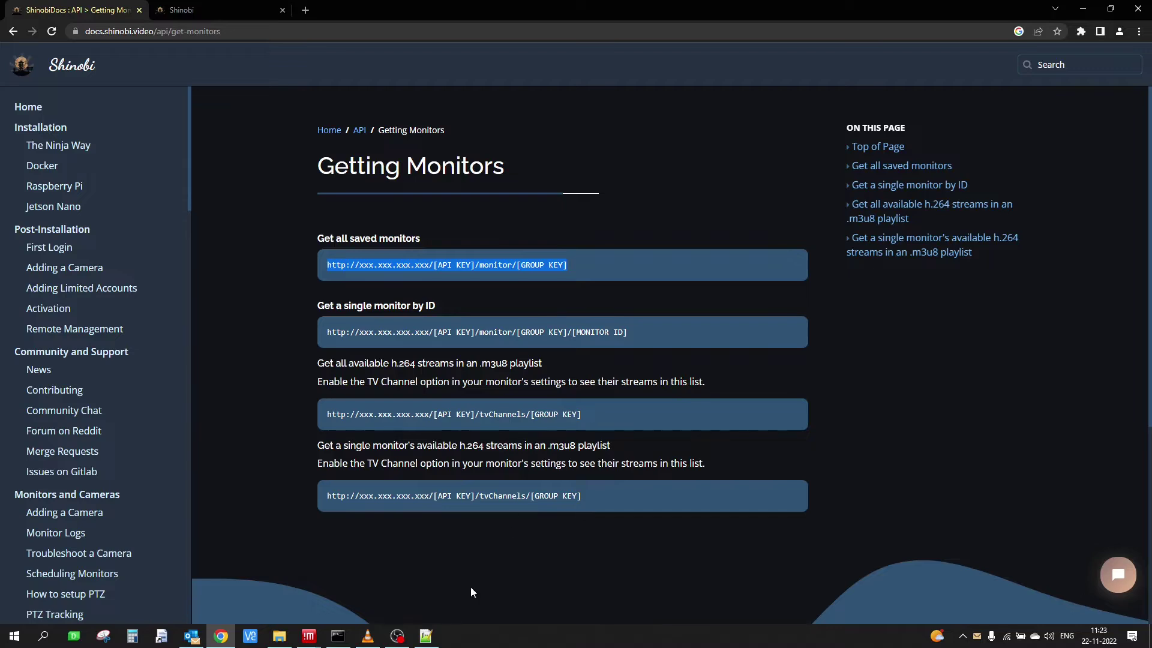
pyautogui.click(428, 637)
# Paste the URL template and replace the xxx.xxx.xxx.xxx placeholder with 192.168.0.8.
pyautogui.hotkey('ctrl', 'v')
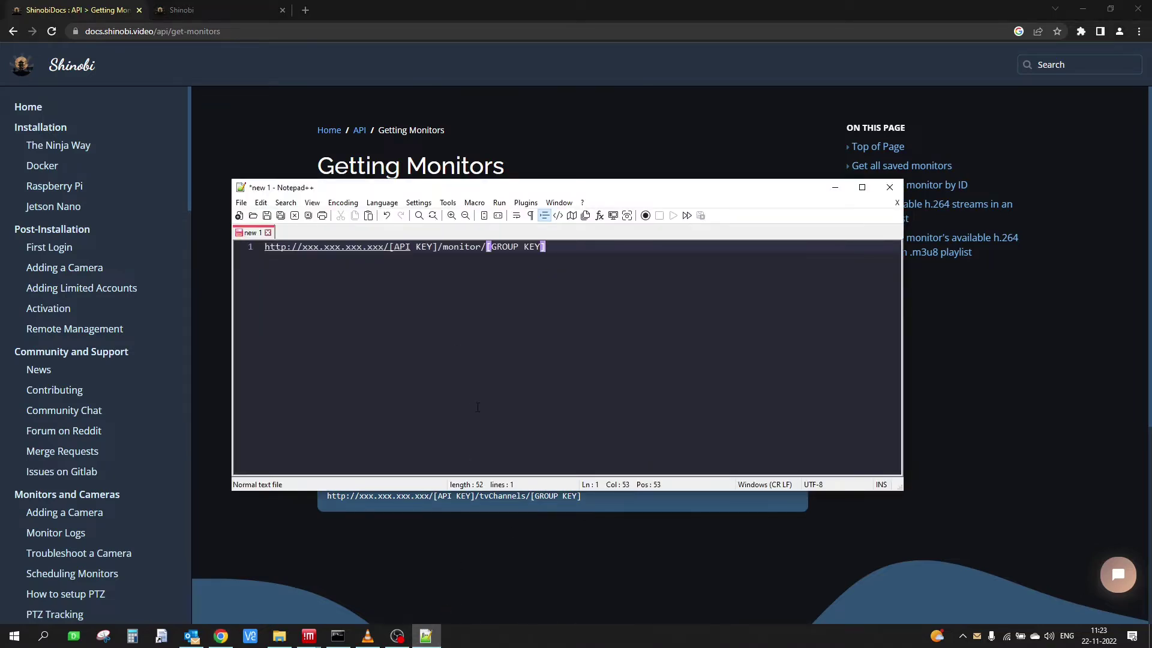
pyautogui.scroll(4, 458, 354)
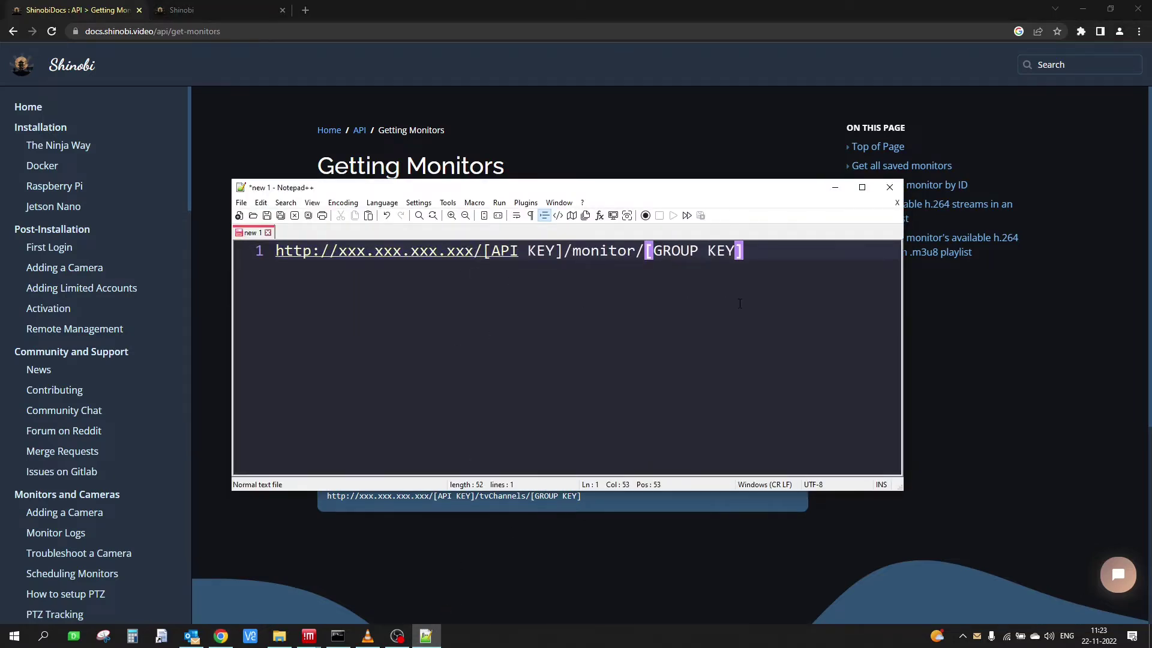
pyautogui.press('Home')
pyautogui.press('Right')
pyautogui.press('Right')
pyautogui.press('Right')
pyautogui.press('Right')
pyautogui.press('Right')
pyautogui.press('Right')
pyautogui.press('Right')
pyautogui.press('Right')
pyautogui.hotkey('shift', 'Right')
pyautogui.hotkey('shift', 'Right')
pyautogui.hotkey('shift', 'Right')
pyautogui.hotkey('shift', 'Right')
pyautogui.hotkey('shift', 'Right')
pyautogui.hotkey('shift', 'Right')
pyautogui.hotkey('shift', 'Right')
pyautogui.hotkey('shift', 'Right')
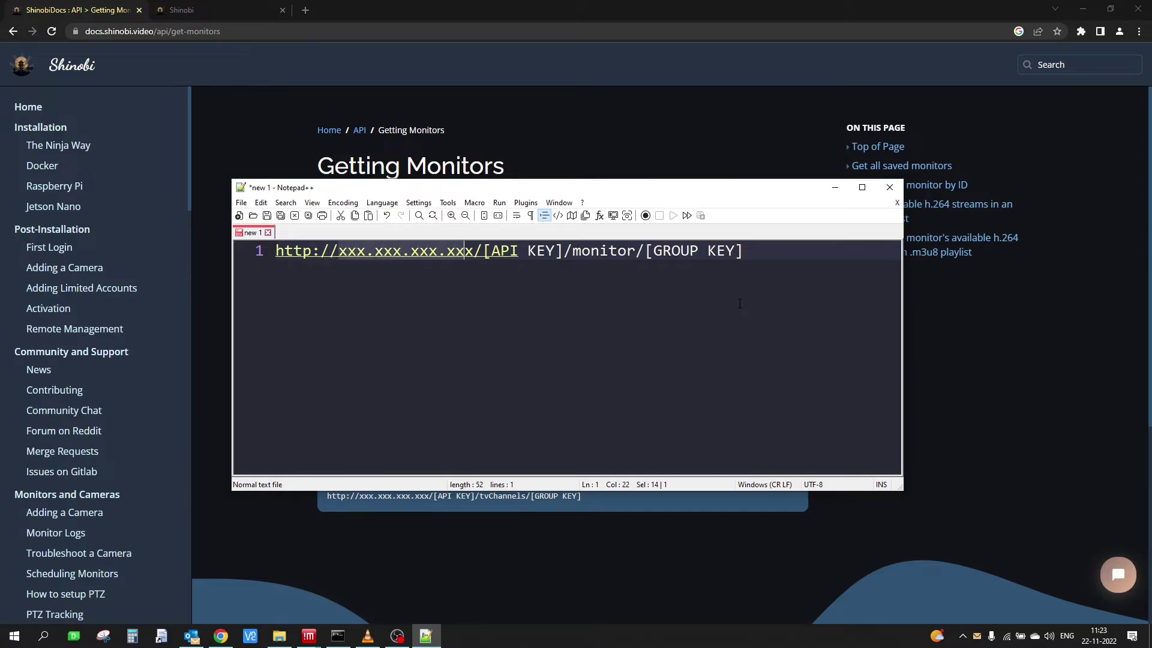
pyautogui.write('192.168.0.')
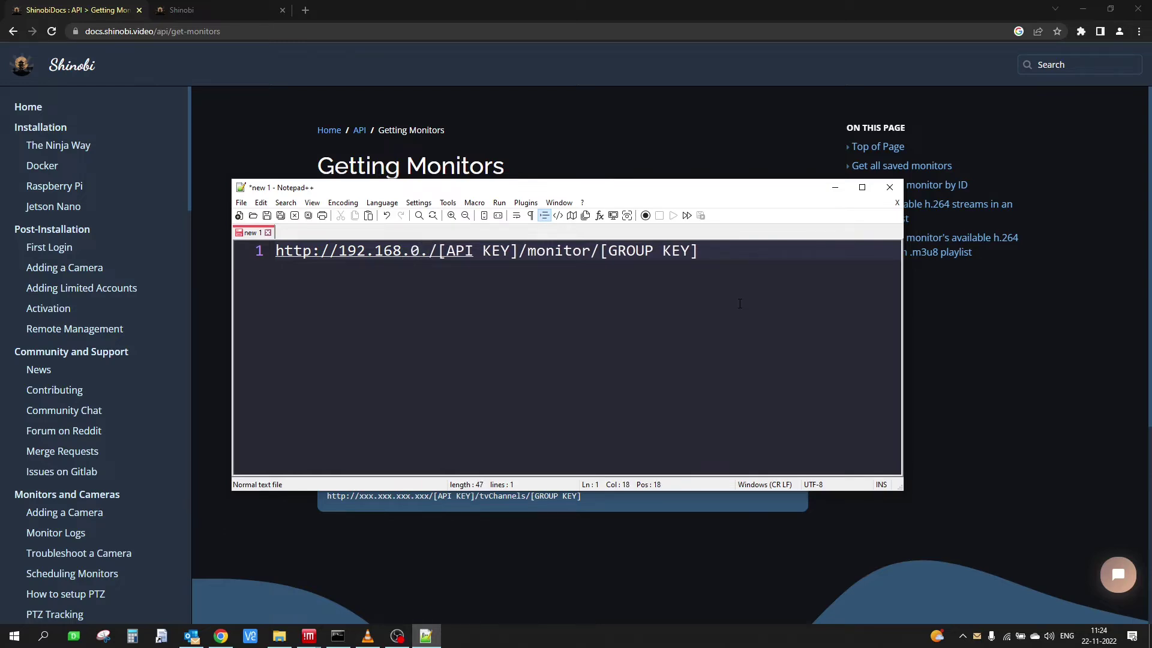
pyautogui.write('8')
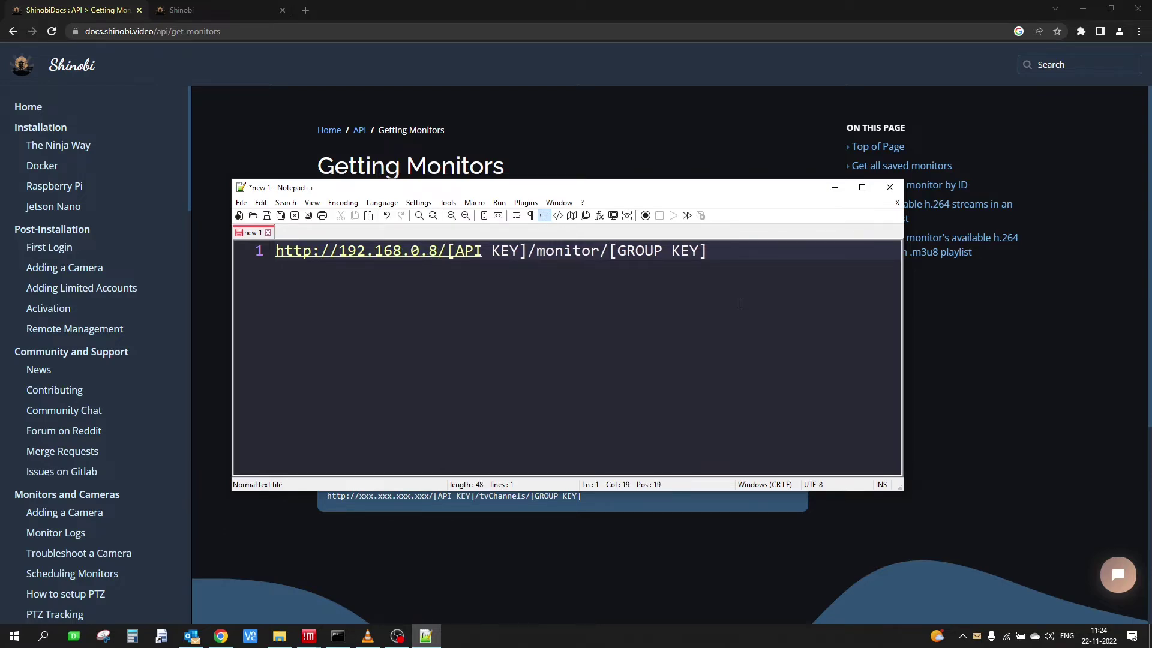
# Delete the [API KEY] placeholder from the URL.
pyautogui.press('Right')
pyautogui.hotkey('shift', 'Right')
pyautogui.hotkey('shift', 'Right')
pyautogui.hotkey('shift', 'Right')
pyautogui.hotkey('shift', 'Right')
pyautogui.hotkey('shift', 'Right')
pyautogui.hotkey('shift', 'Right')
pyautogui.hotkey('shift', 'Right')
pyautogui.hotkey('shift', 'Right')
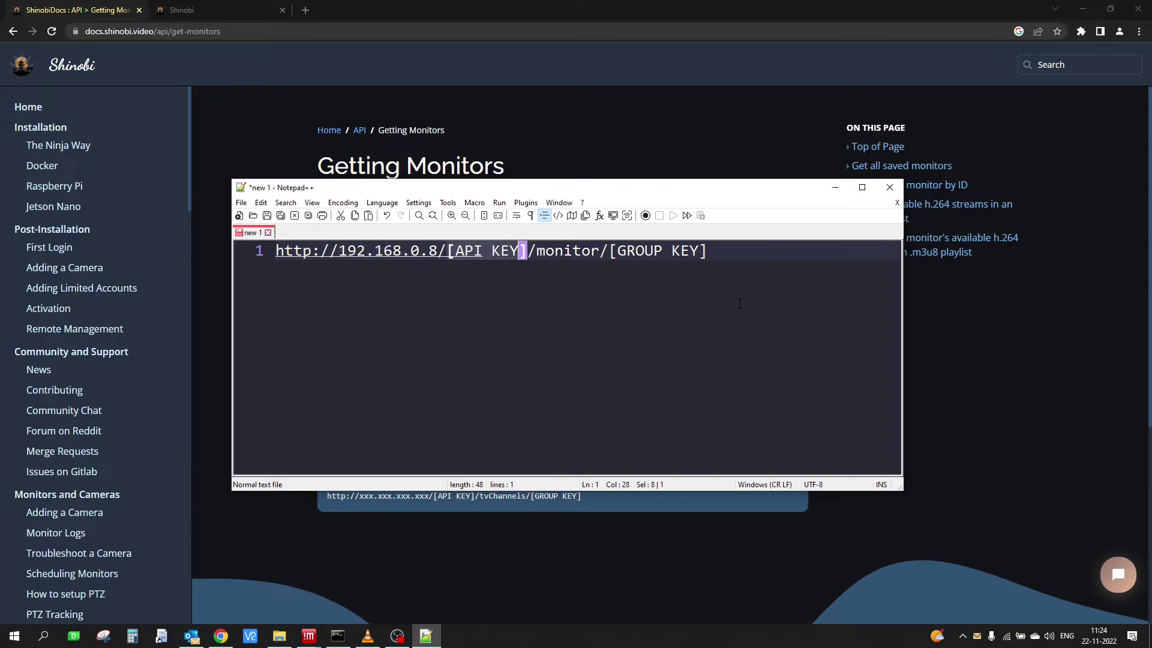
pyautogui.hotkey('shift', 'Right')
pyautogui.press('Delete')
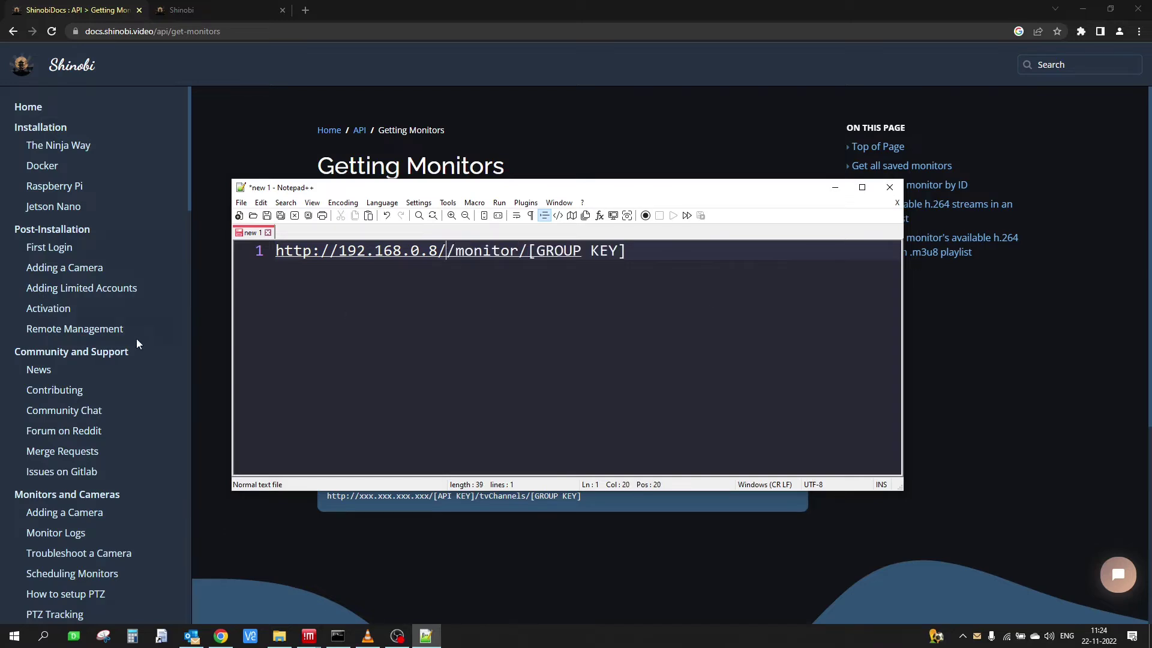
# Copy the API key from Shinobi's API Keys page and paste it after 192.168.0.8/.
pyautogui.click(181, 10)
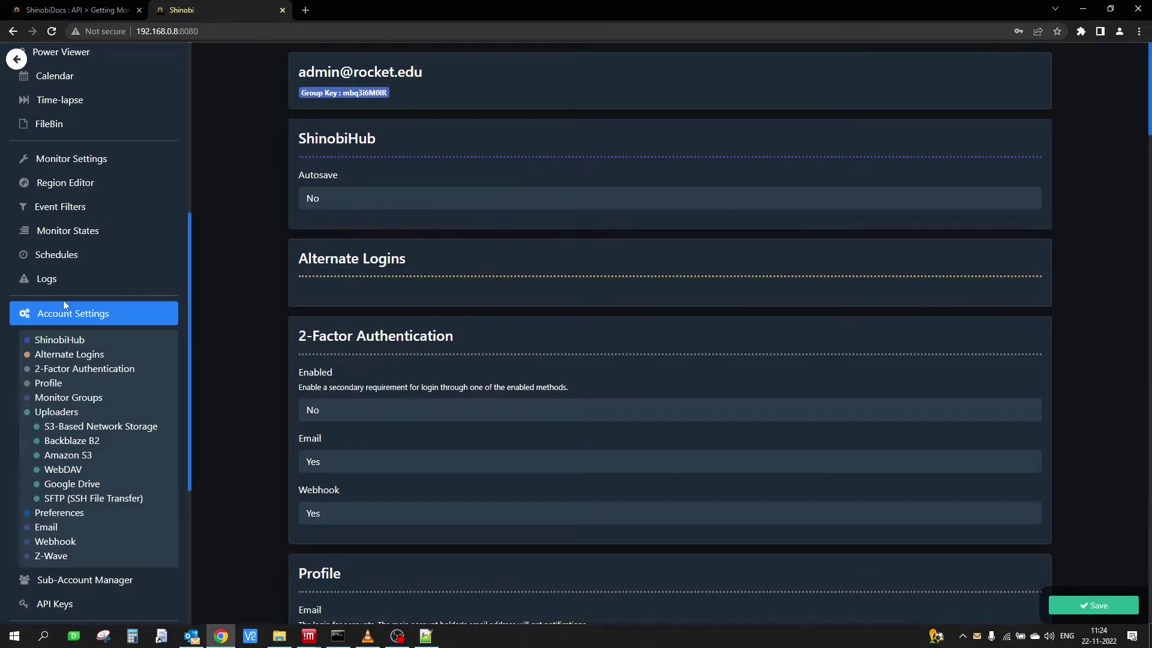
pyautogui.scroll(-5, 84, 300)
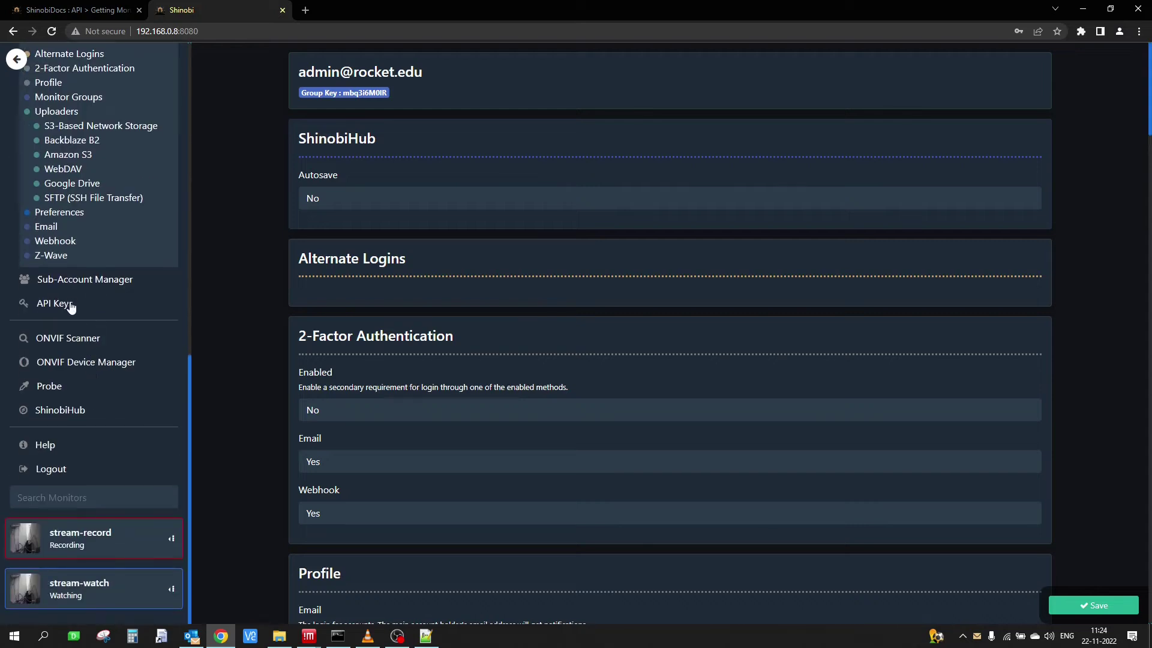
pyautogui.click(71, 305)
pyautogui.click(713, 158)
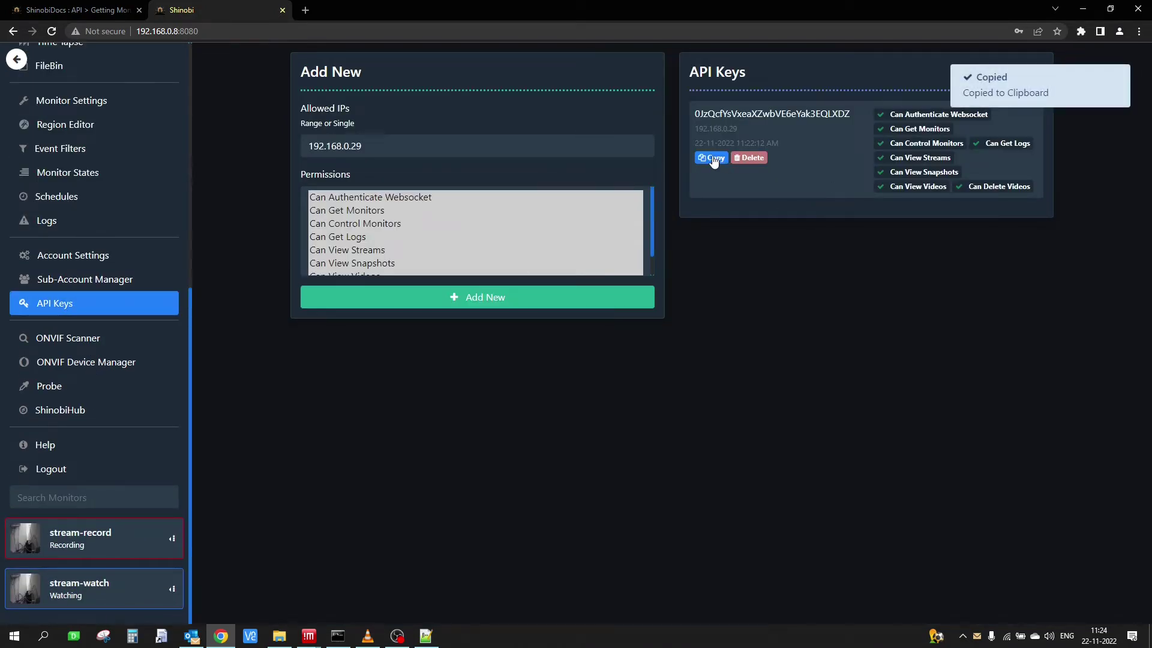
pyautogui.click(425, 636)
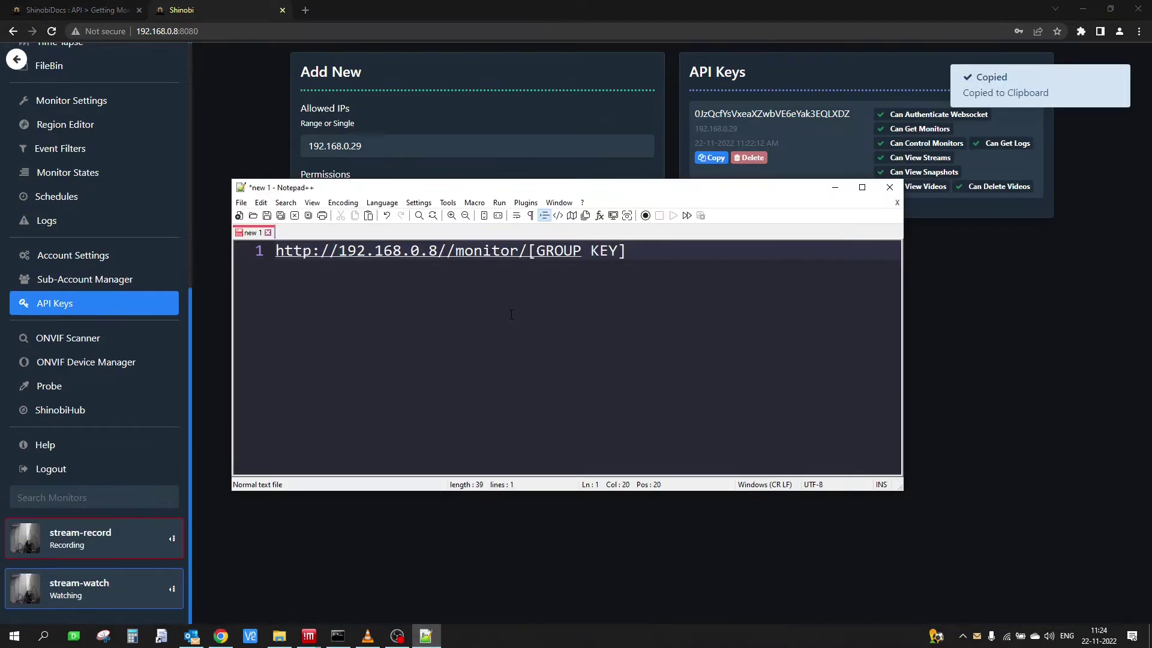
pyautogui.hotkey('ctrl', 'v')
# Zoom out the text and delete the [GROUP KEY] placeholder.
pyautogui.hotkey('ctrl', '-')
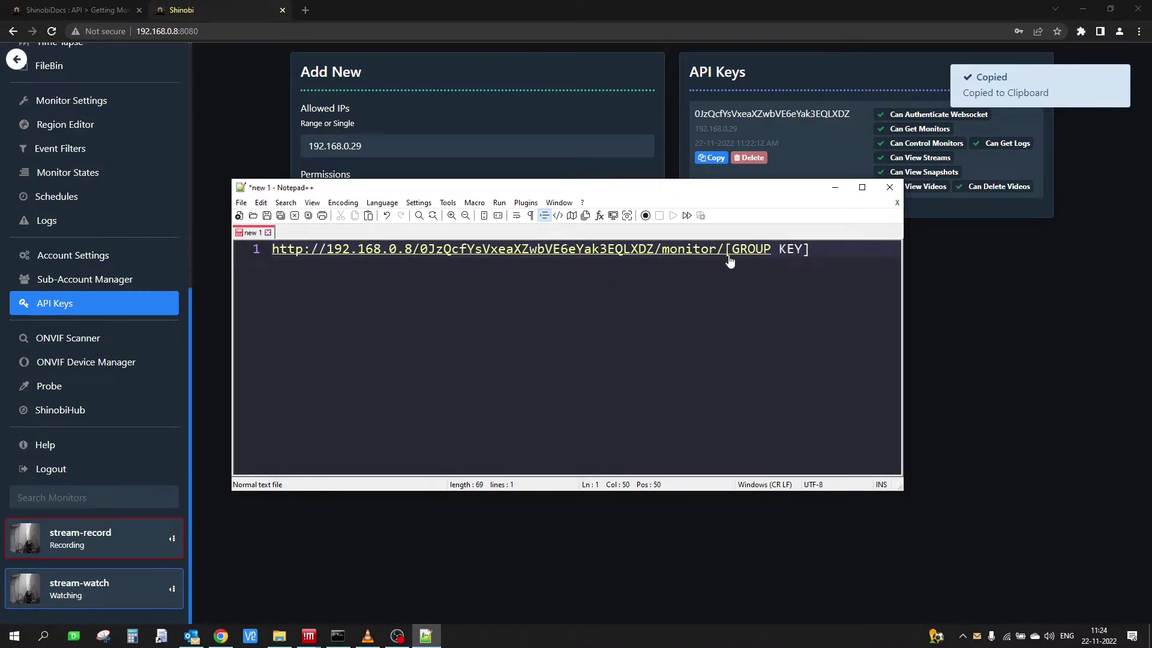
pyautogui.moveTo(810, 249); pyautogui.dragTo(724, 249)
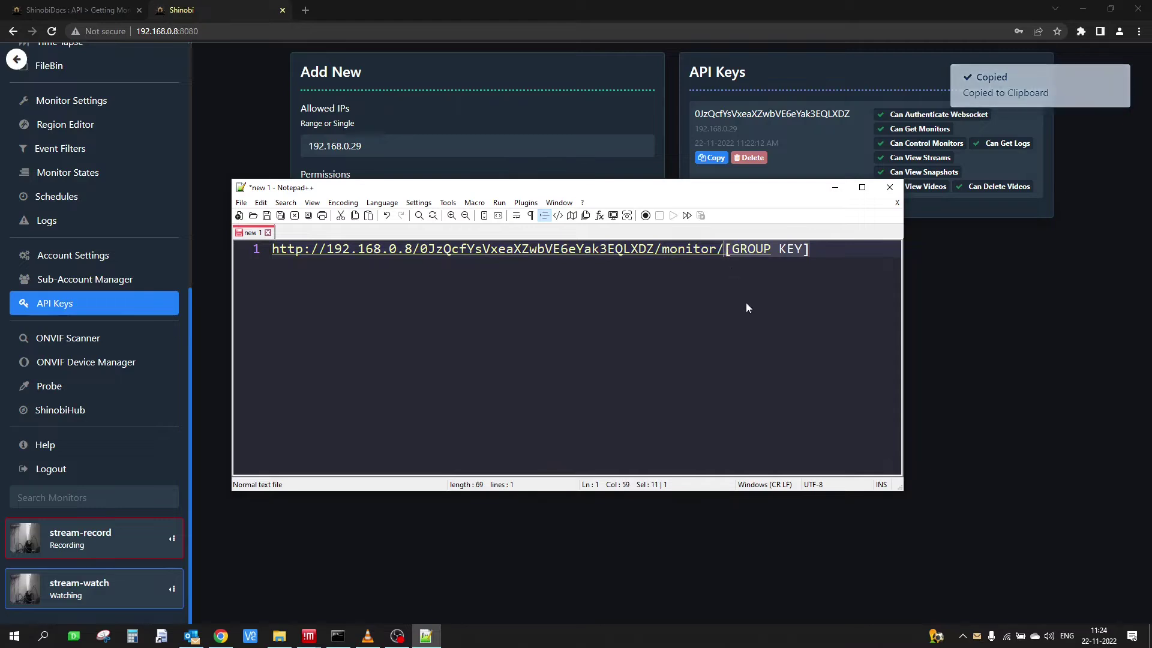
pyautogui.press('BackSpace')
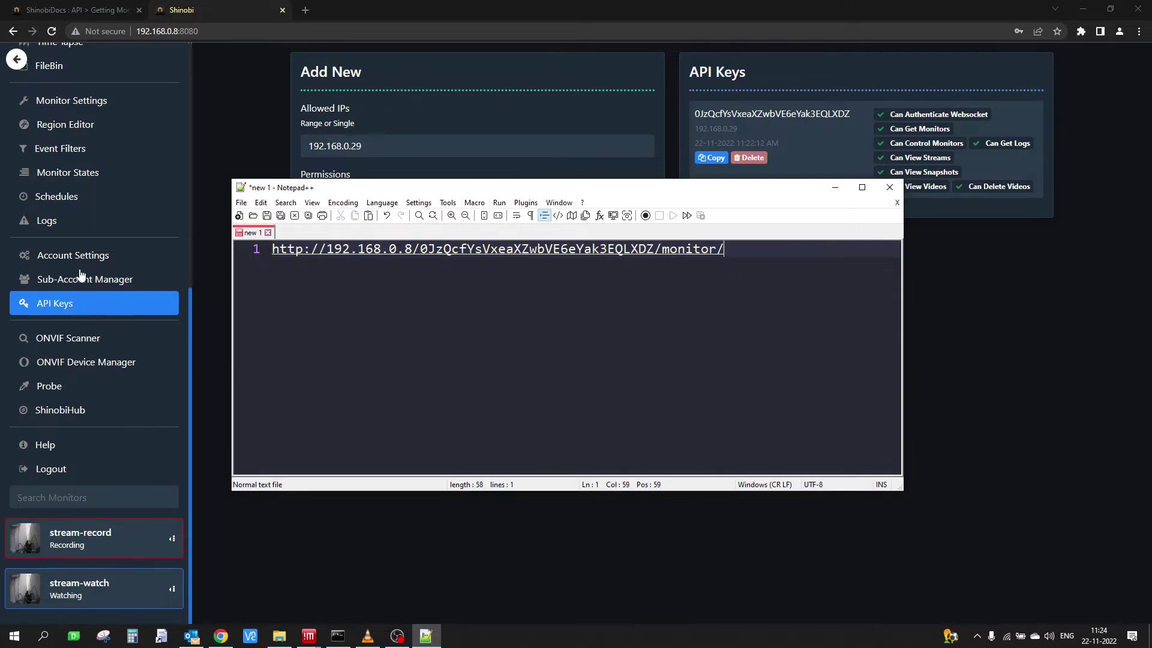
# Paste the account's Group Key from Account Settings after /monitor/, then select the whole URL.
pyautogui.click(79, 256)
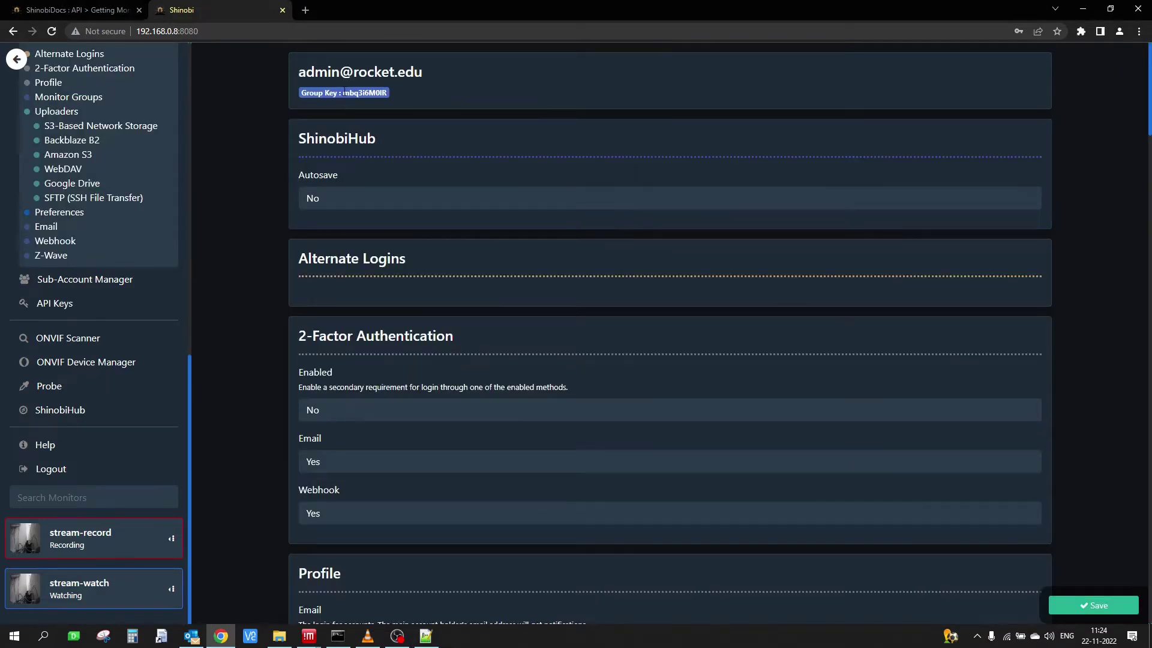
pyautogui.click(387, 90)
pyautogui.click(426, 636)
pyautogui.hotkey('ctrl', 'v')
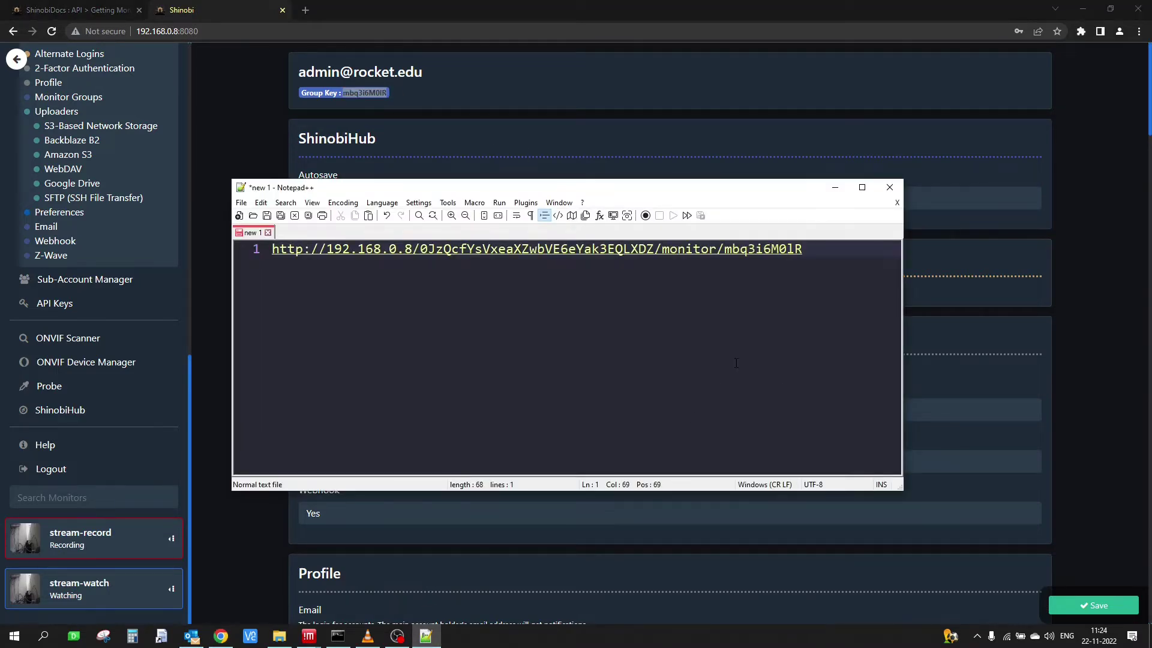
pyautogui.hotkey('ctrl', 'a')
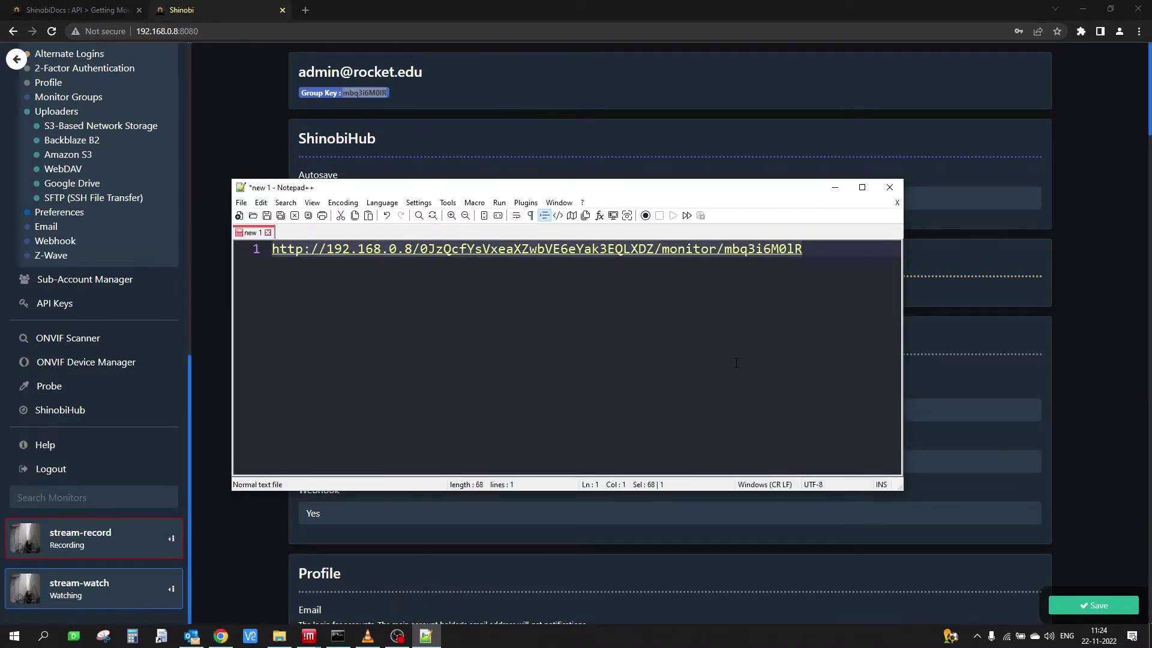
# Load the copied Get Monitors URL in a new Chrome tab and retry it.
pyautogui.hotkey('ctrl', 'c')
pyautogui.click(304, 11)
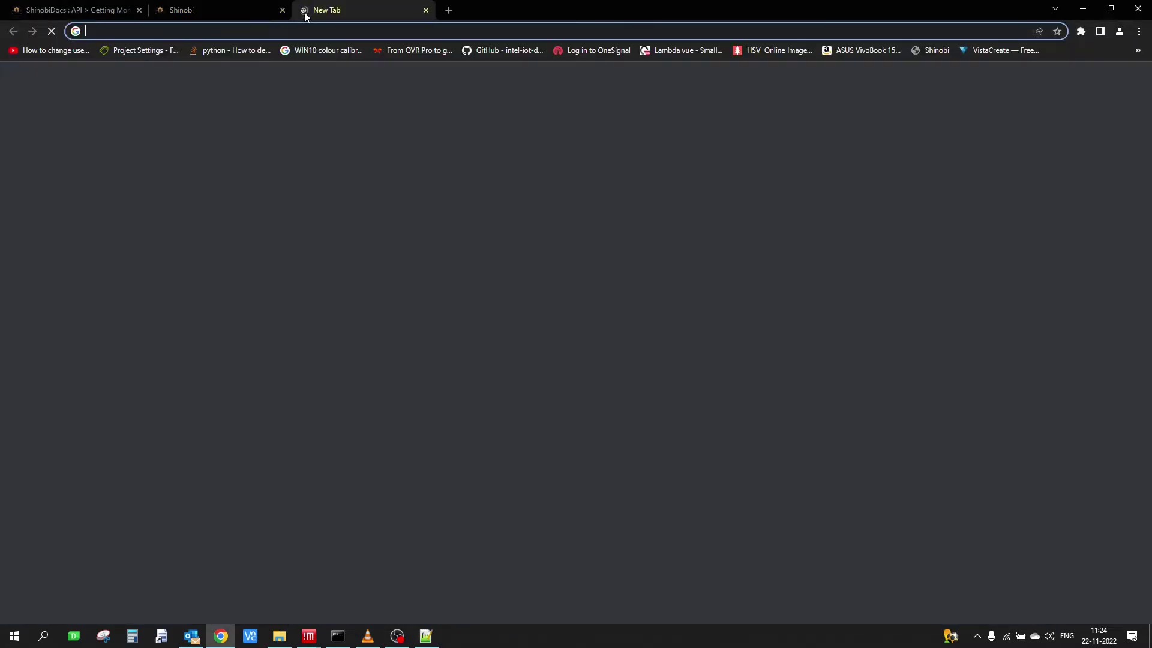
pyautogui.hotkey('ctrl', 'v')
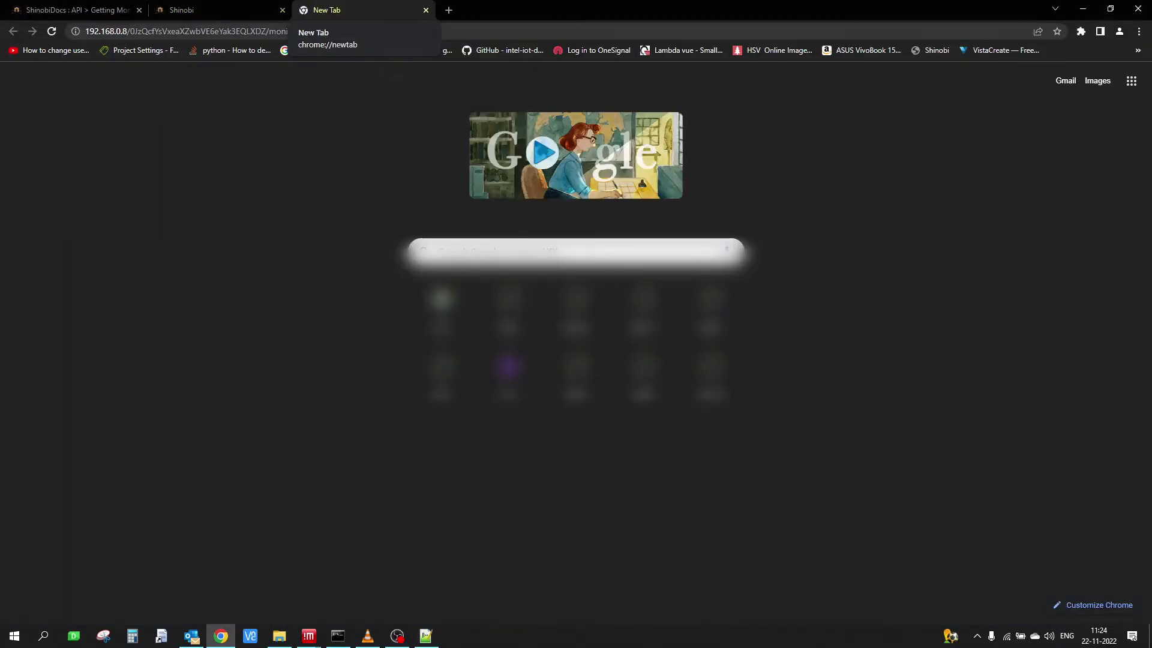
pyautogui.press('Return')
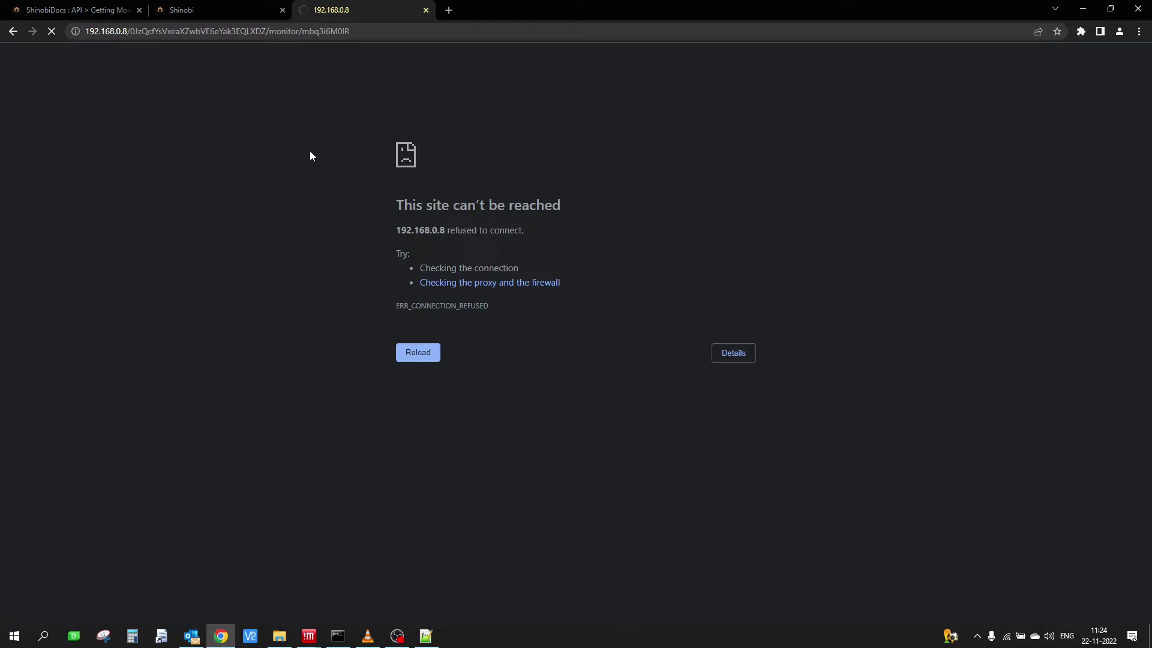
pyautogui.click(379, 33)
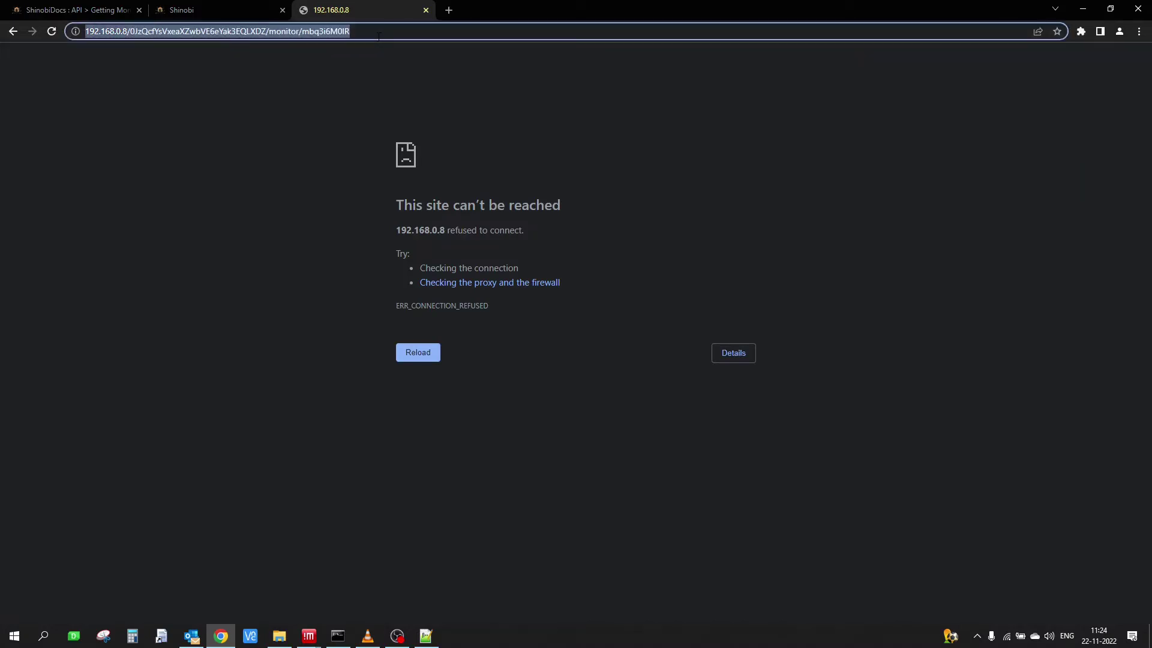
pyautogui.press('Return')
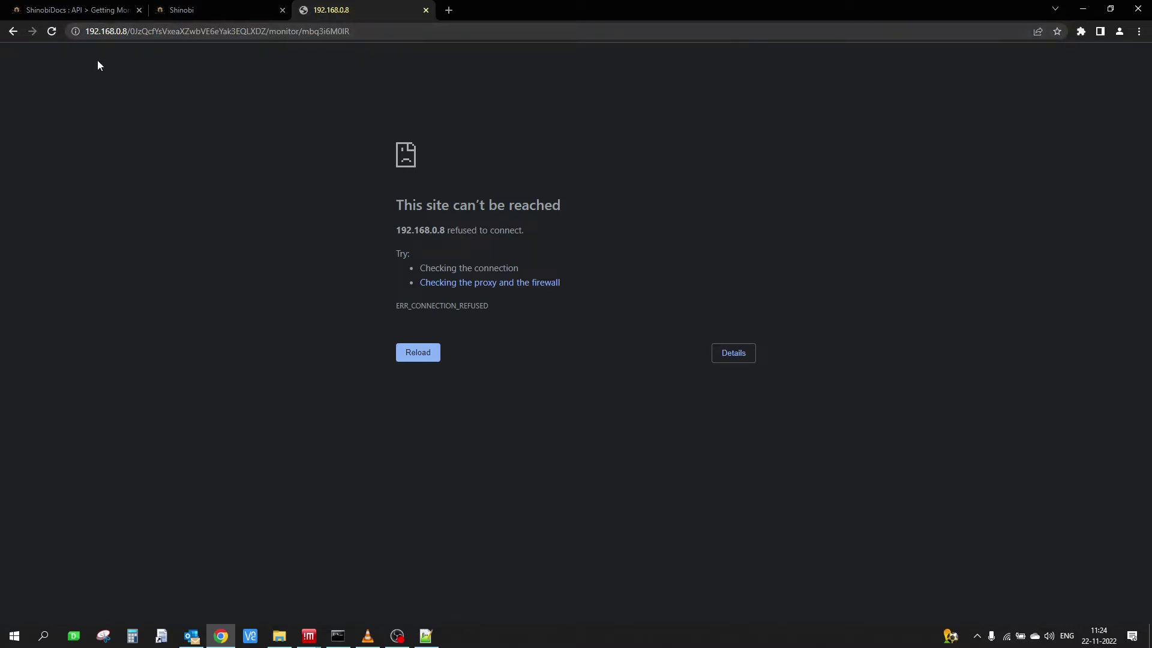
# Change the URL host to 192.168.0.29 and load it, retrying once.
pyautogui.click(124, 31)
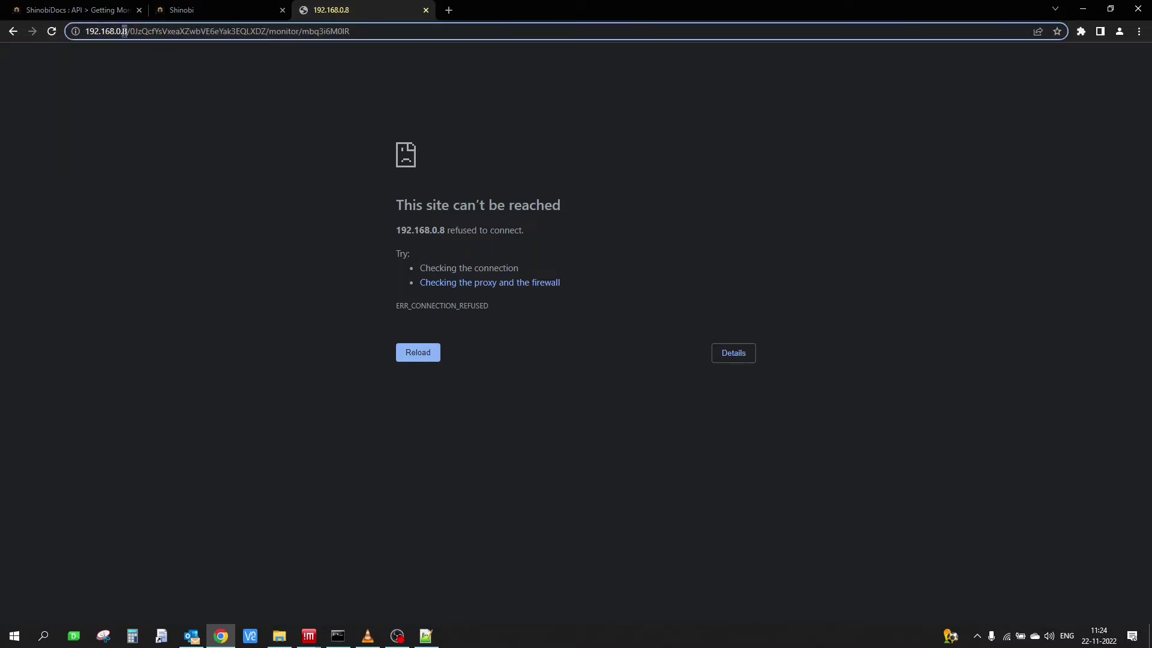
pyautogui.press('BackSpace')
pyautogui.write('29')
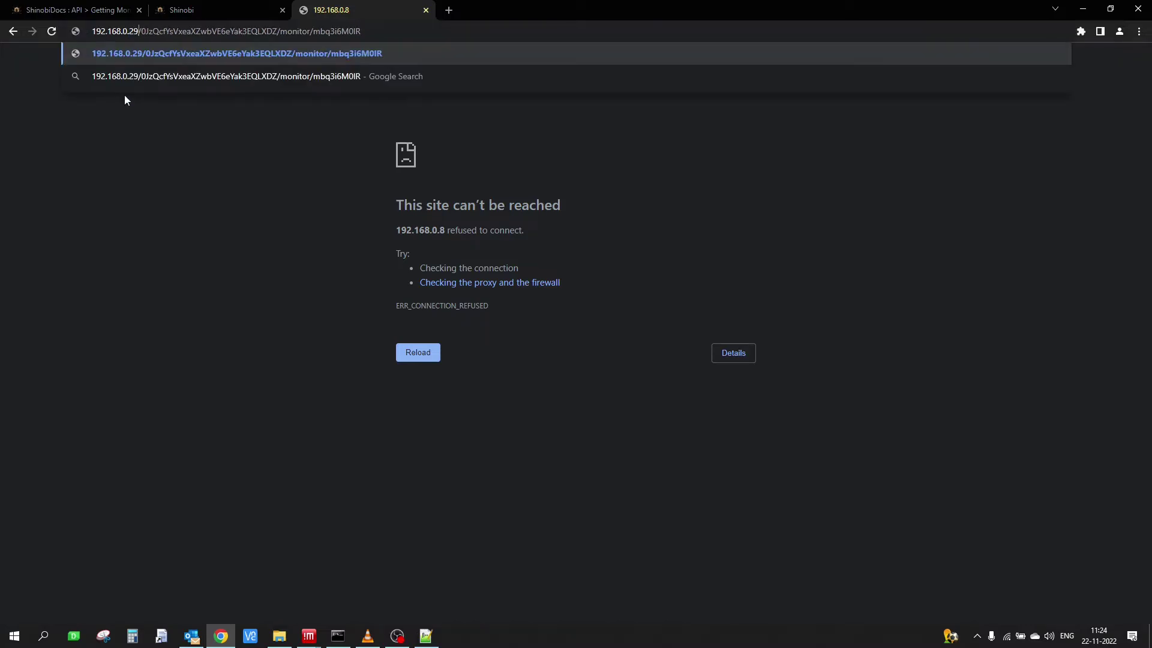
pyautogui.press('Return')
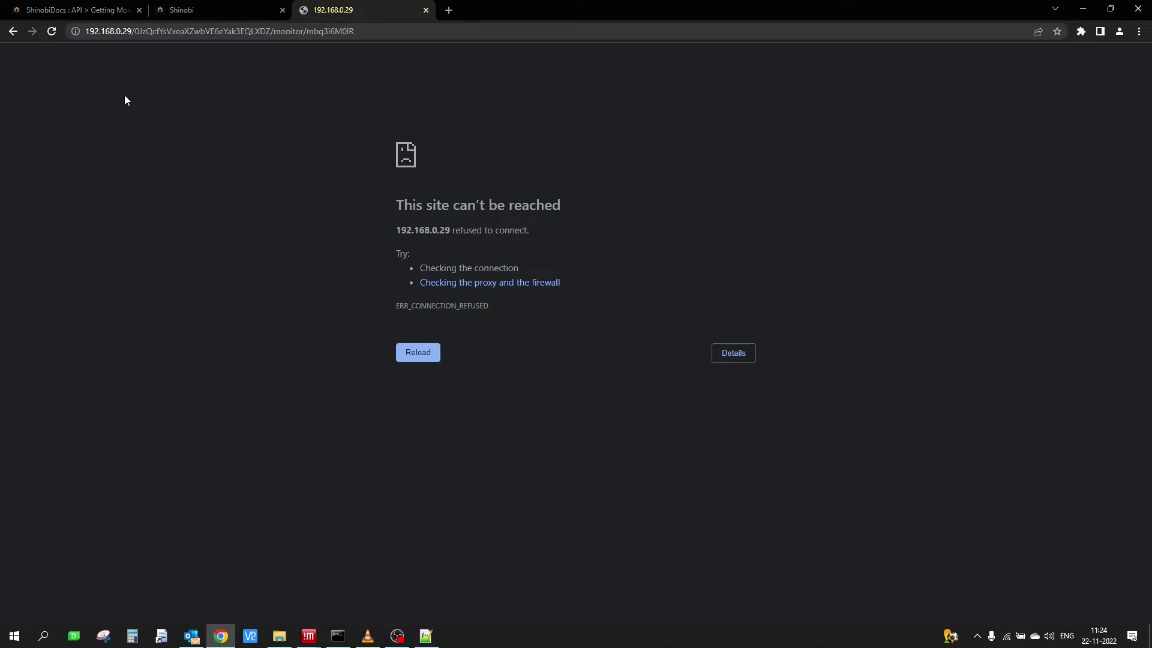
pyautogui.press('F5')
# Change the host to 192.168.0.8:8080 and load the URL.
pyautogui.click(127, 31)
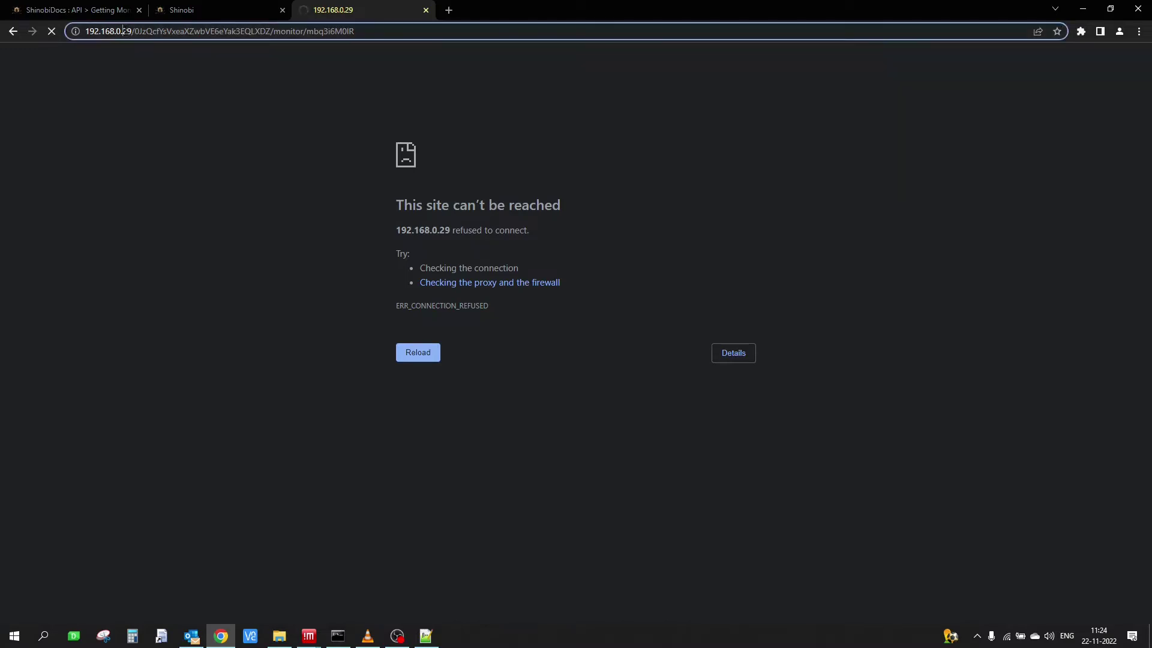
pyautogui.doubleClick(127, 32)
pyautogui.write('8')
pyautogui.write(':8080')
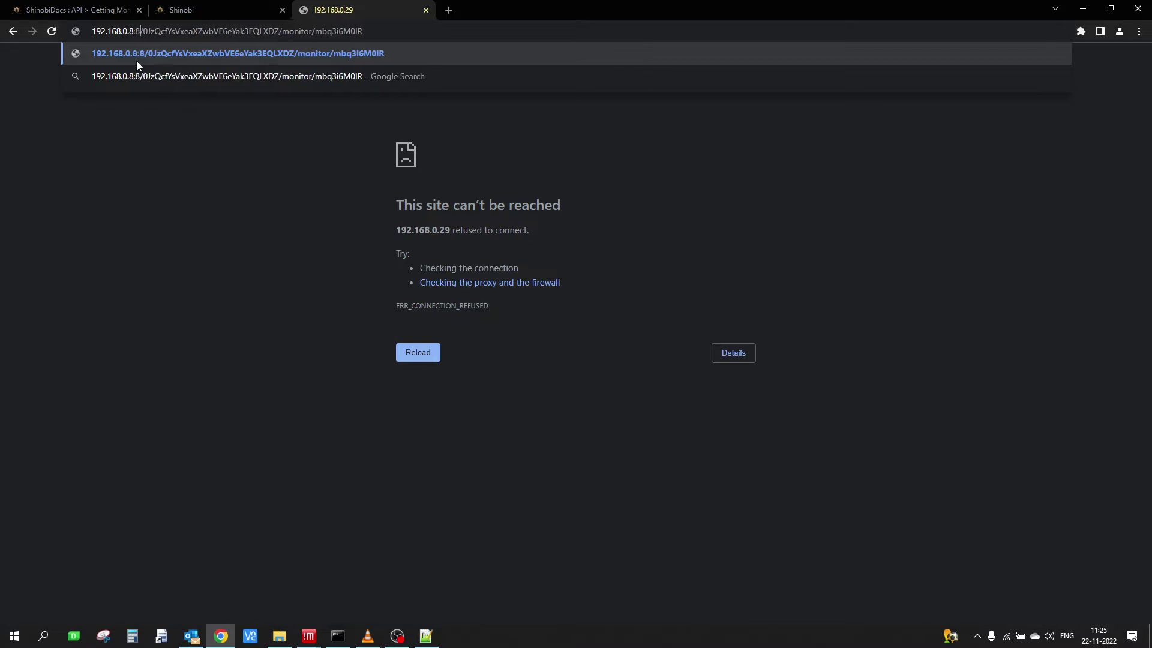
pyautogui.press('Return')
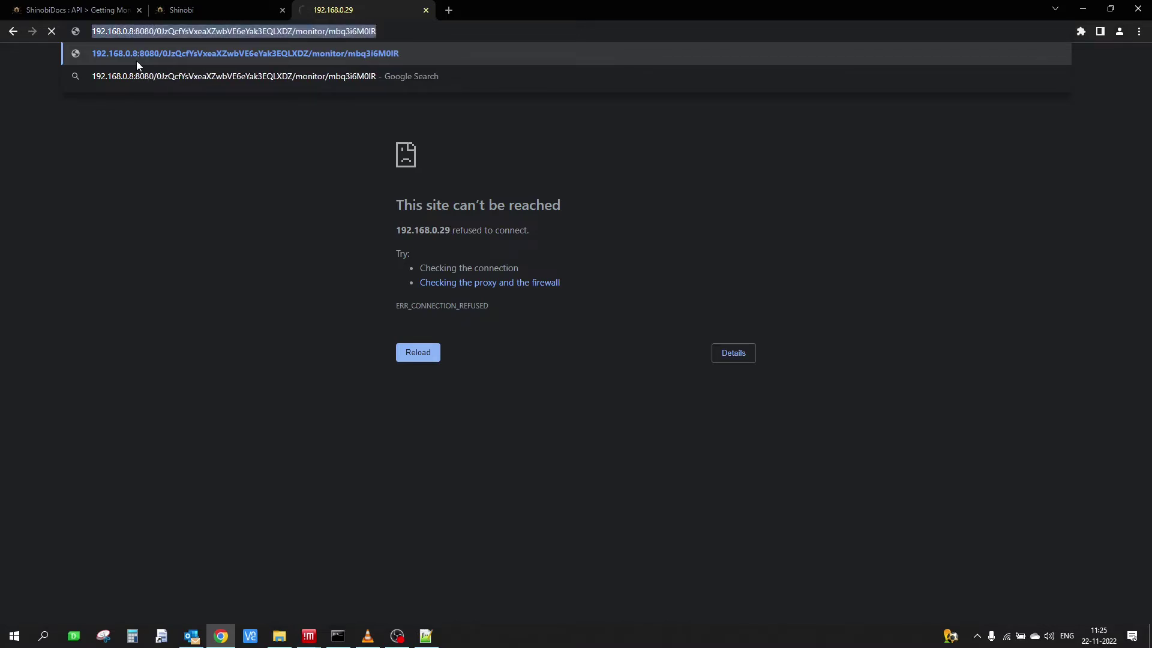
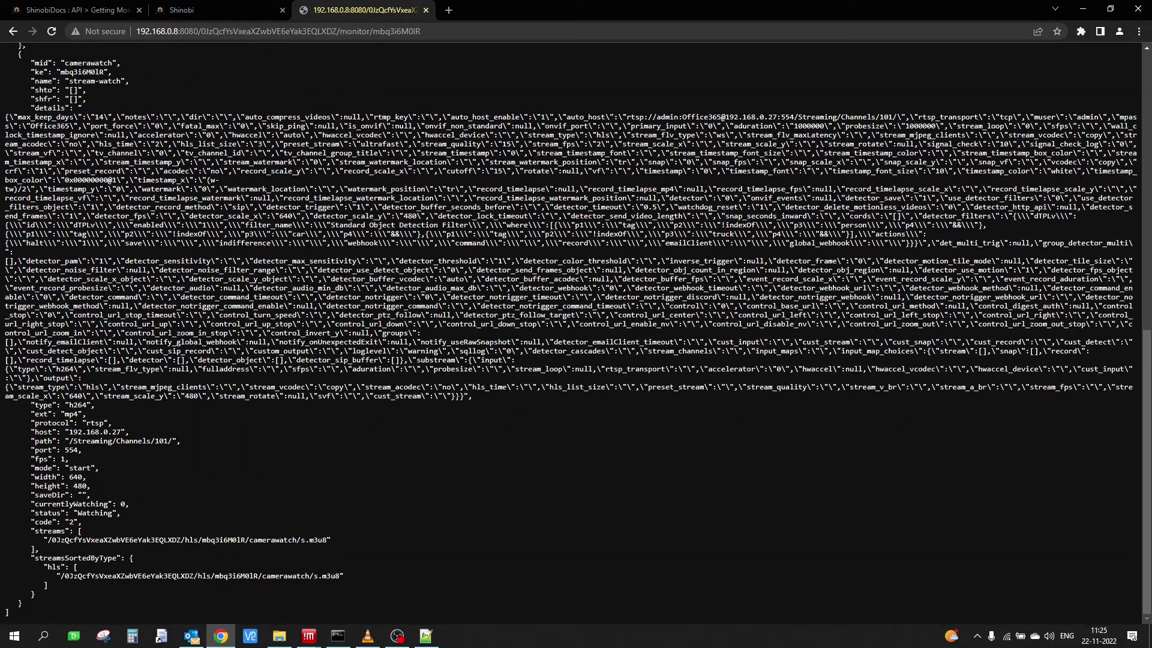
# Scroll through the monitor JSON and highlight the camerawatch monitor's details.
pyautogui.scroll(10, 576, 330)
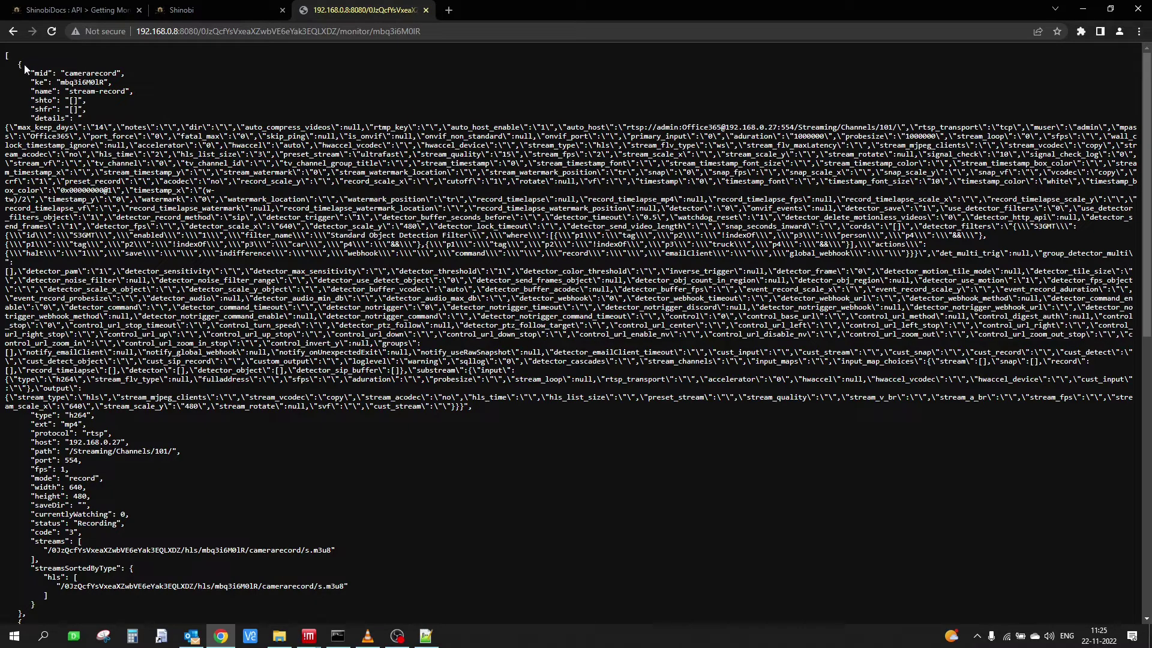
pyautogui.moveTo(18, 64); pyautogui.dragTo(31, 377)
pyautogui.scroll(-1, 28, 105)
pyautogui.scroll(-4, 27, 108)
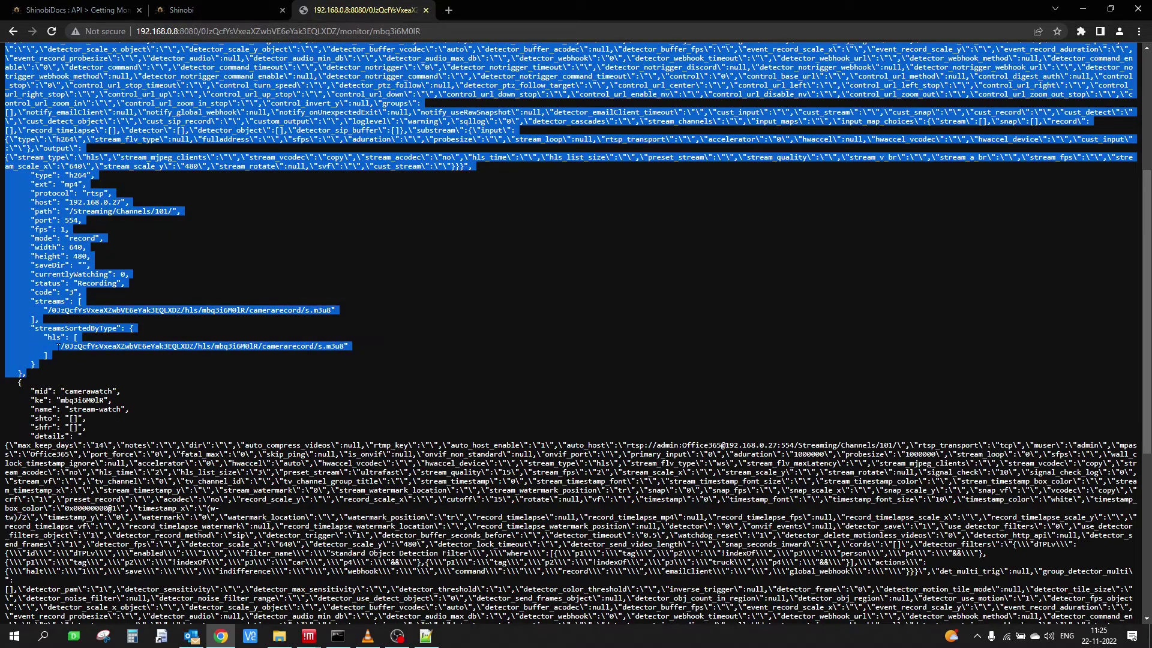
pyautogui.scroll(-3, 32, 376)
pyautogui.moveTo(19, 207); pyautogui.dragTo(84, 612)
# Highlight the mid values of the camerarecord and camerawatch monitors.
pyautogui.scroll(7, 106, 416)
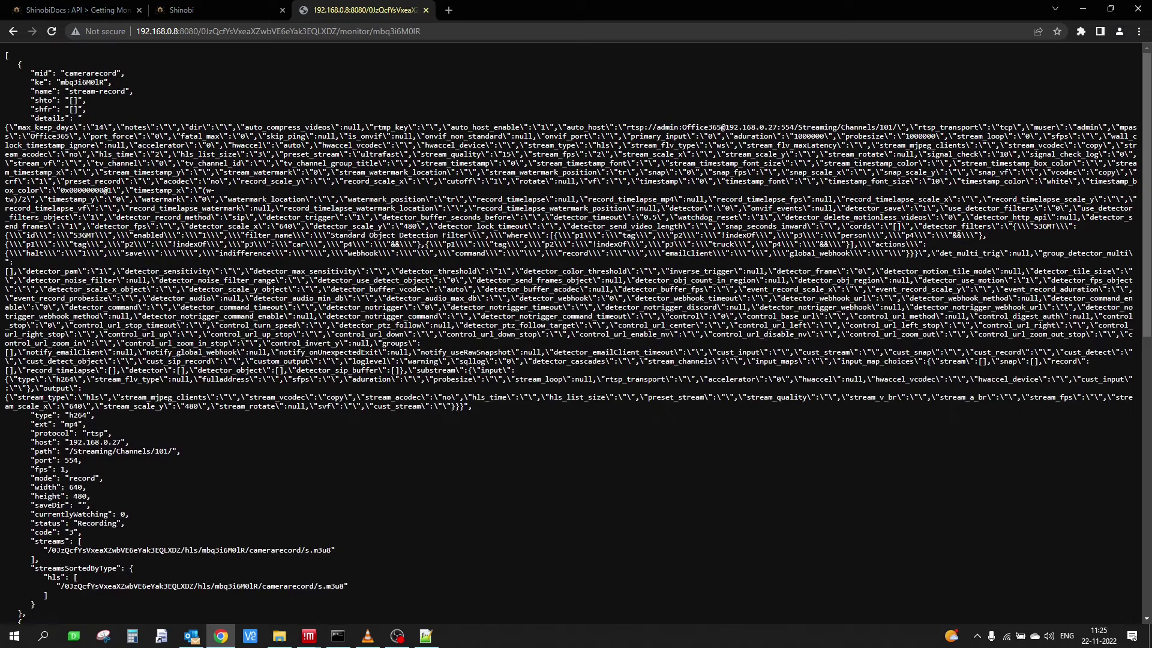
pyautogui.moveTo(38, 73); pyautogui.dragTo(126, 73)
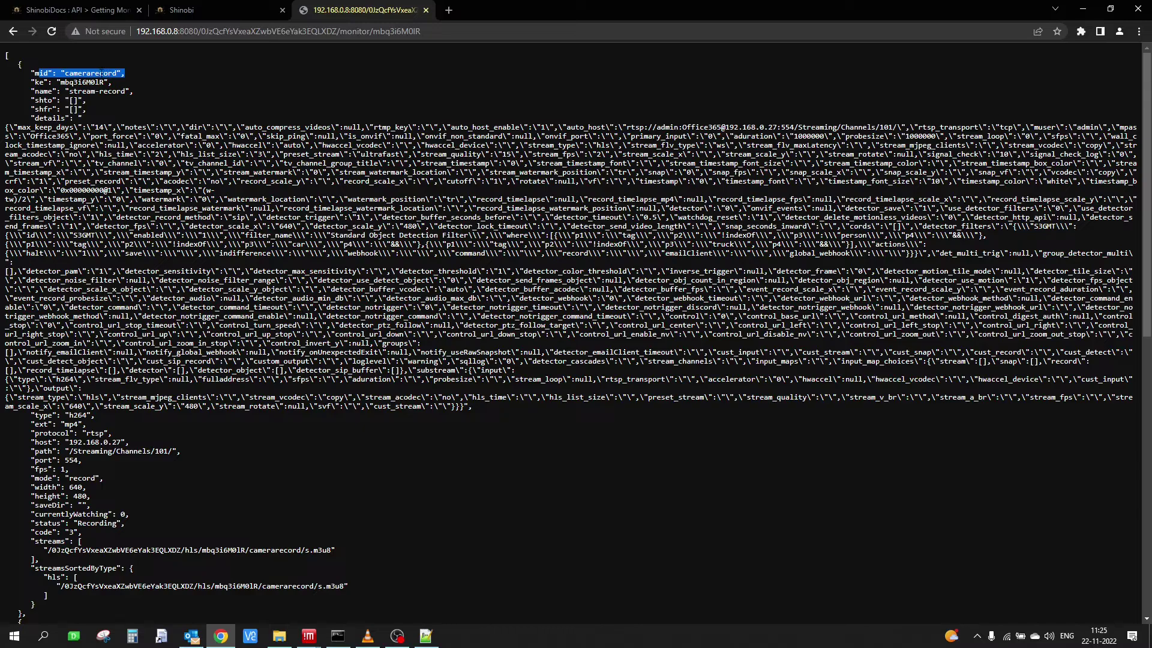
pyautogui.scroll(-10, 101, 73)
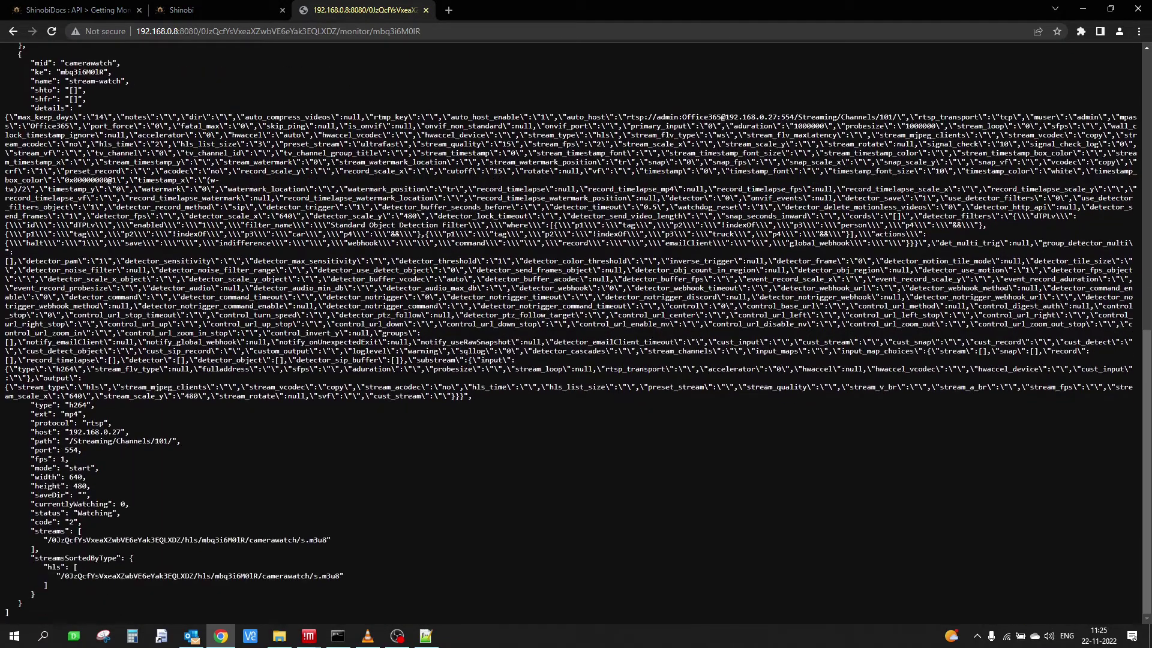
pyautogui.scroll(3, 100, 72)
pyautogui.moveTo(38, 183); pyautogui.dragTo(119, 183)
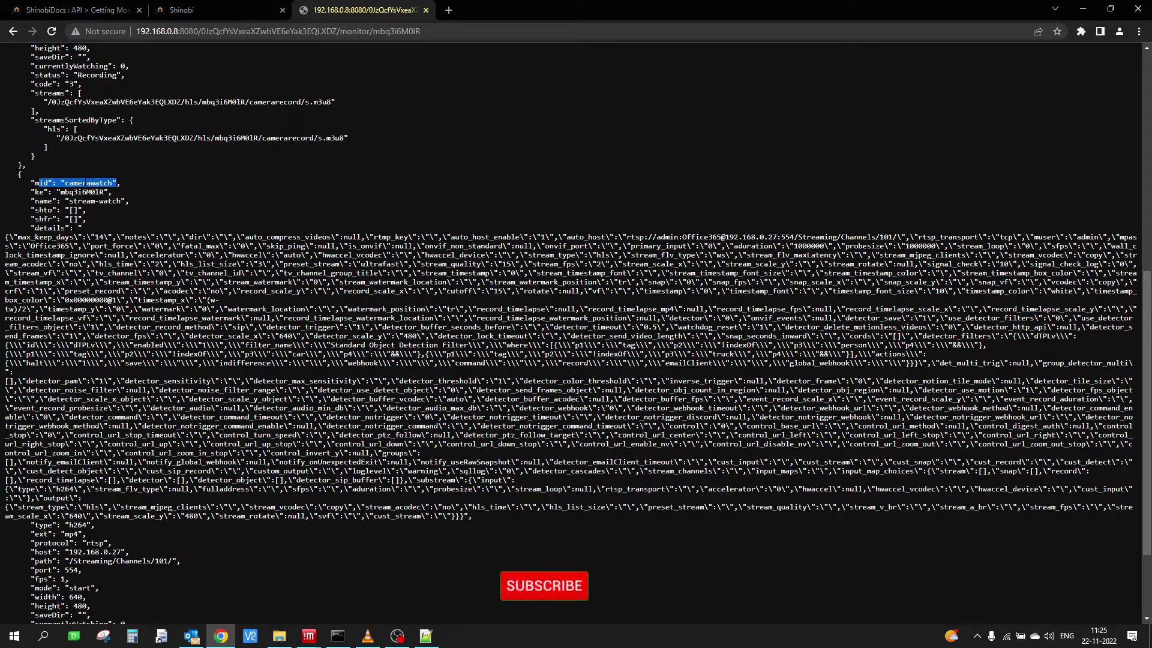
# Scroll back up the JSON and return to the ShinobiDocs Getting Monitors page.
pyautogui.scroll(-2, 72, 183)
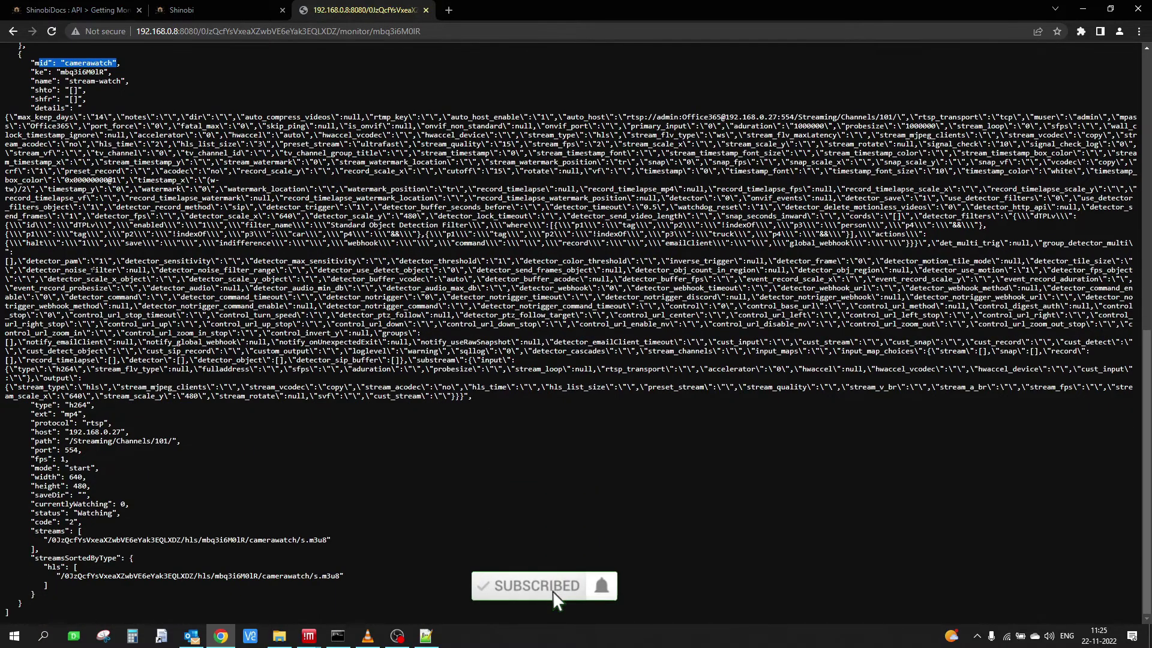
pyautogui.scroll(9, 72, 183)
pyautogui.scroll(1, 576, 336)
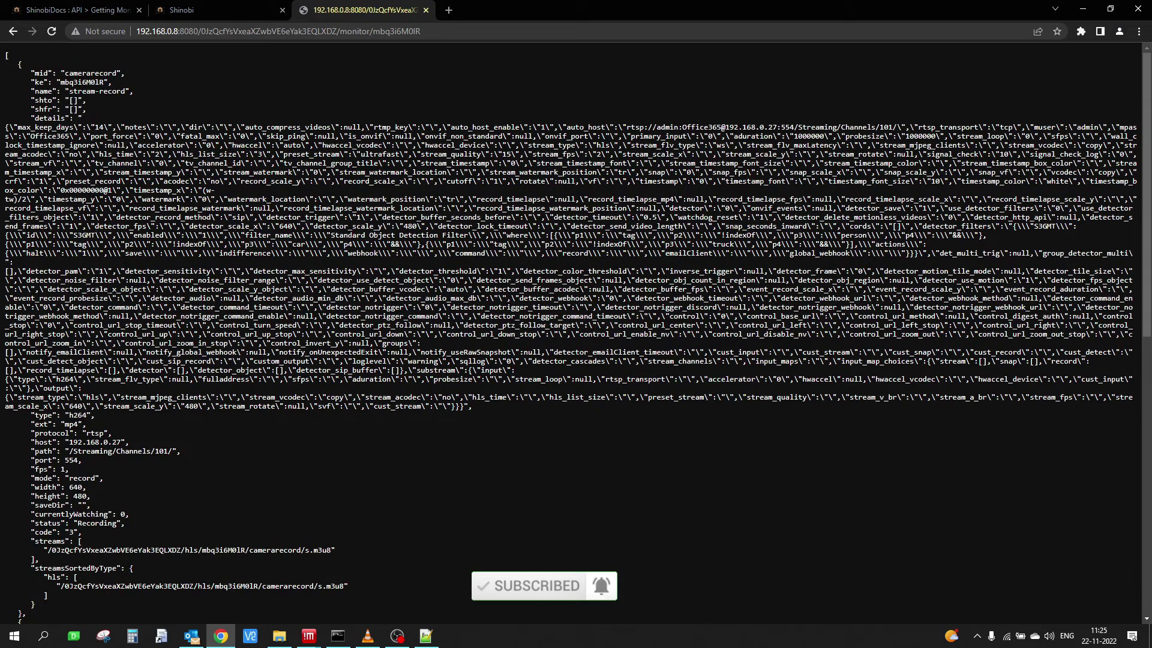
pyautogui.click(93, 6)
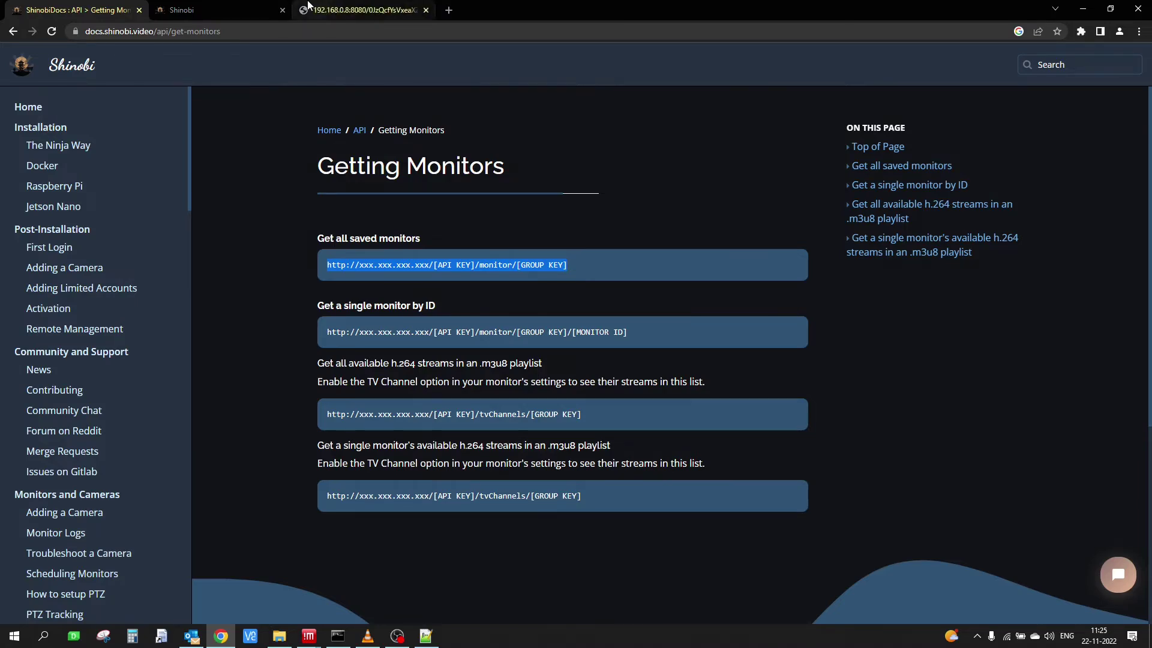
# Compare the JSON request URL with the group key part of the documented endpoint.
pyautogui.click(360, 11)
pyautogui.click(450, 32)
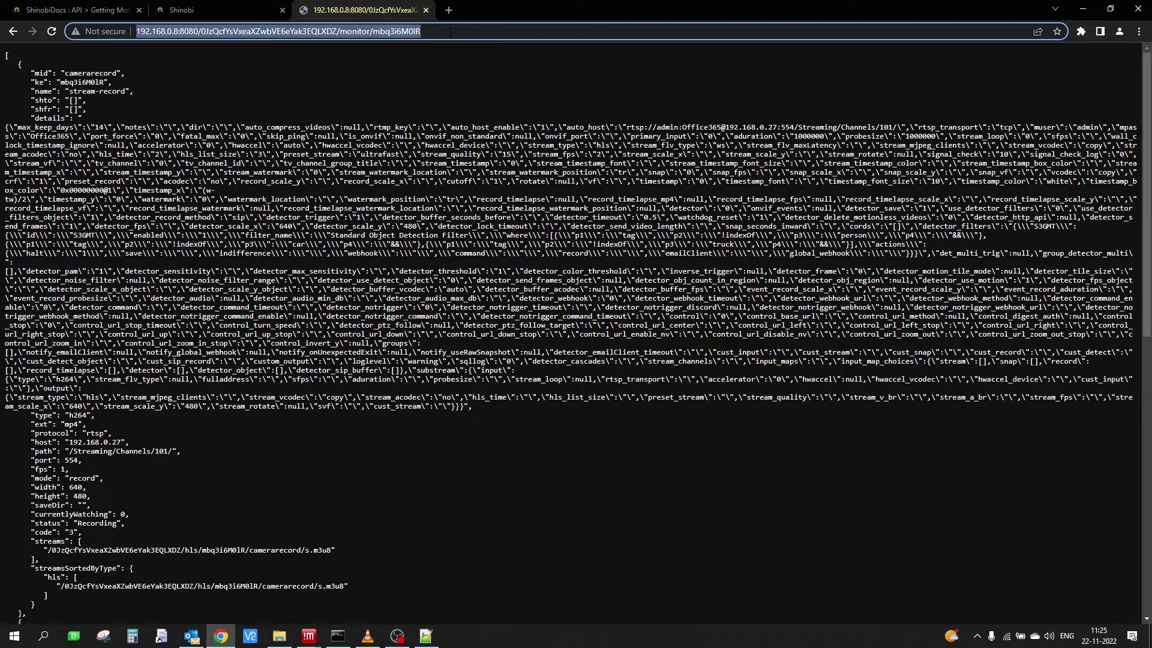
pyautogui.click(450, 33)
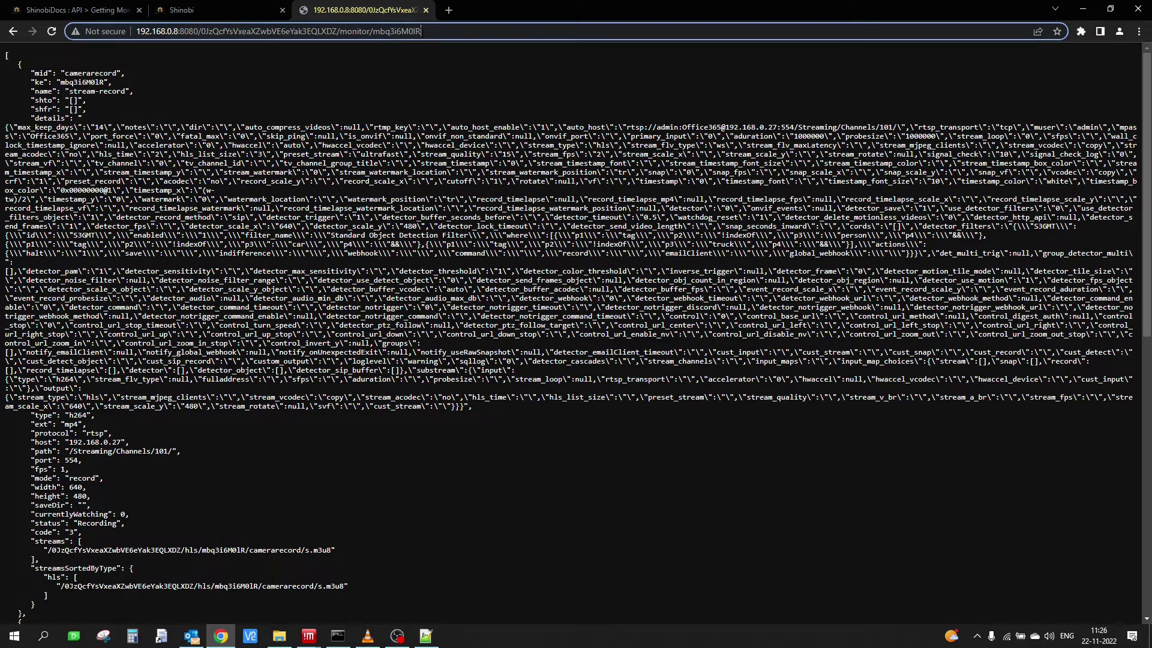
pyautogui.click(72, 9)
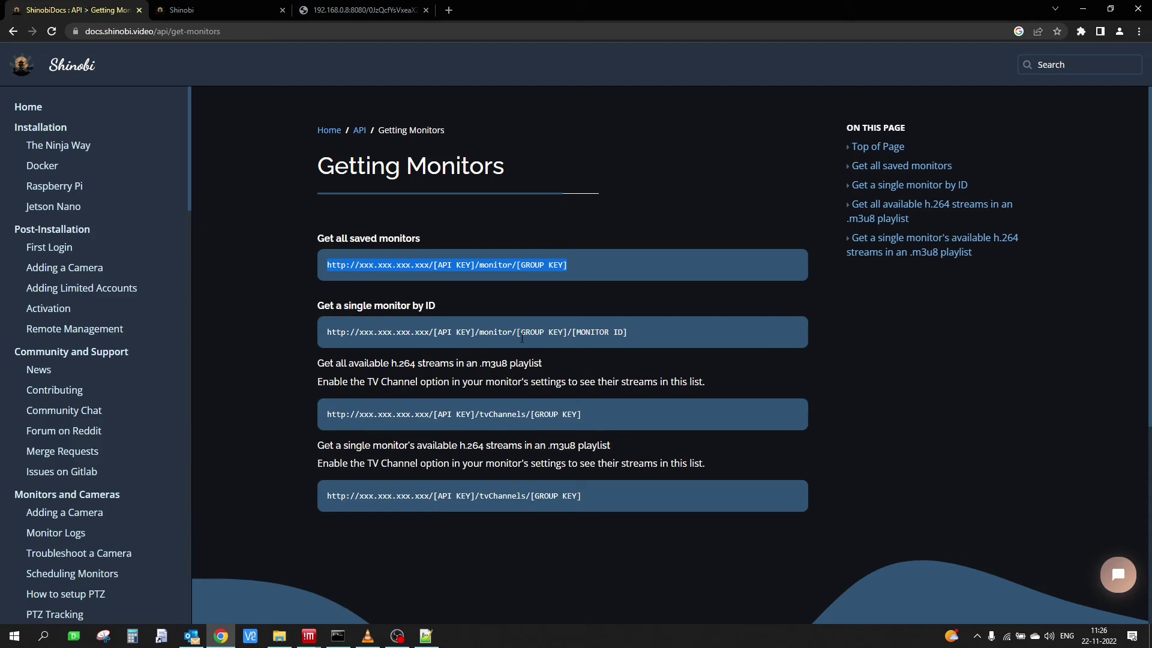
pyautogui.moveTo(517, 332); pyautogui.dragTo(627, 331)
# Submit the monitors URL with a trailing slash, then try pasting the camerarecord ID into it.
pyautogui.click(360, 10)
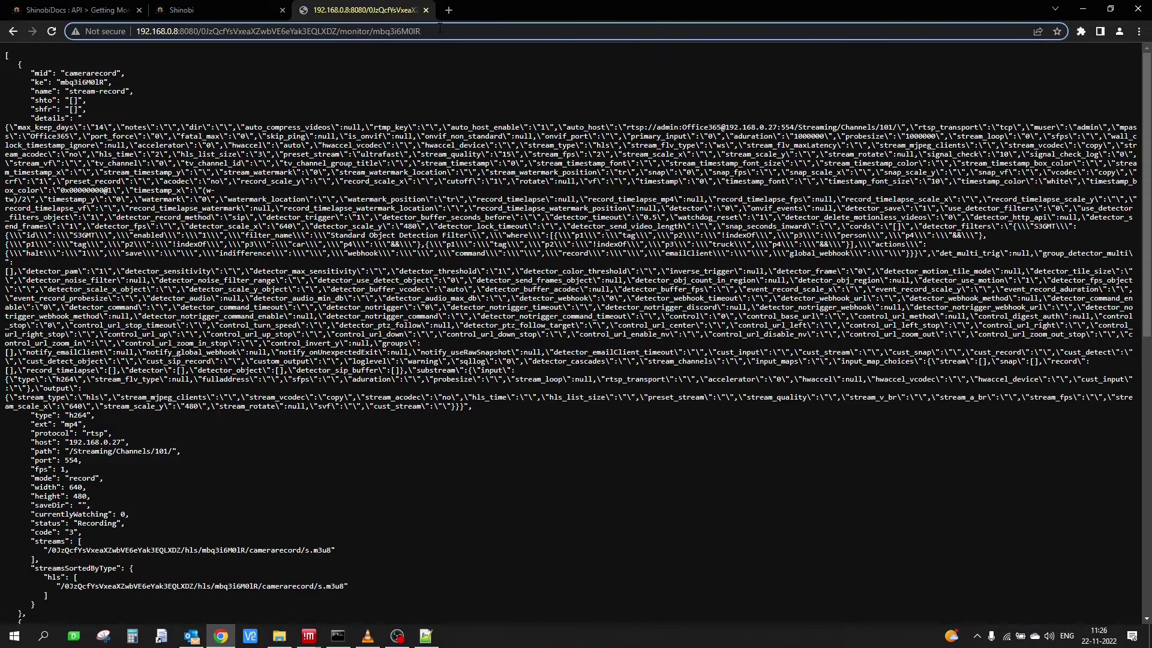
pyautogui.write('/')
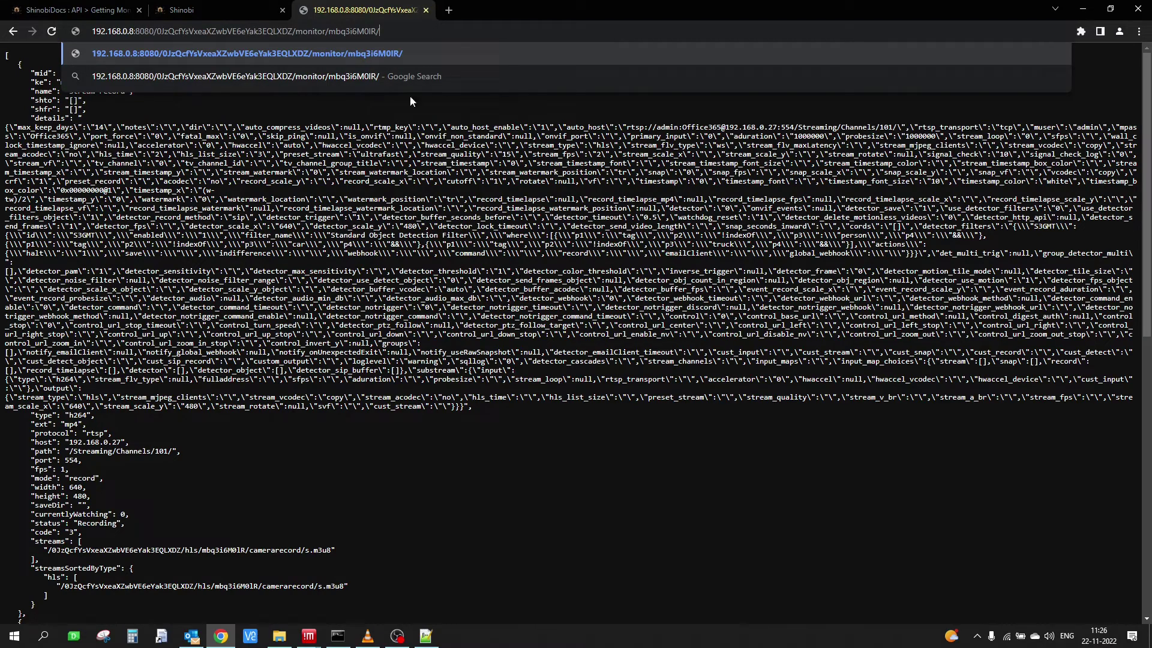
pyautogui.press('Return')
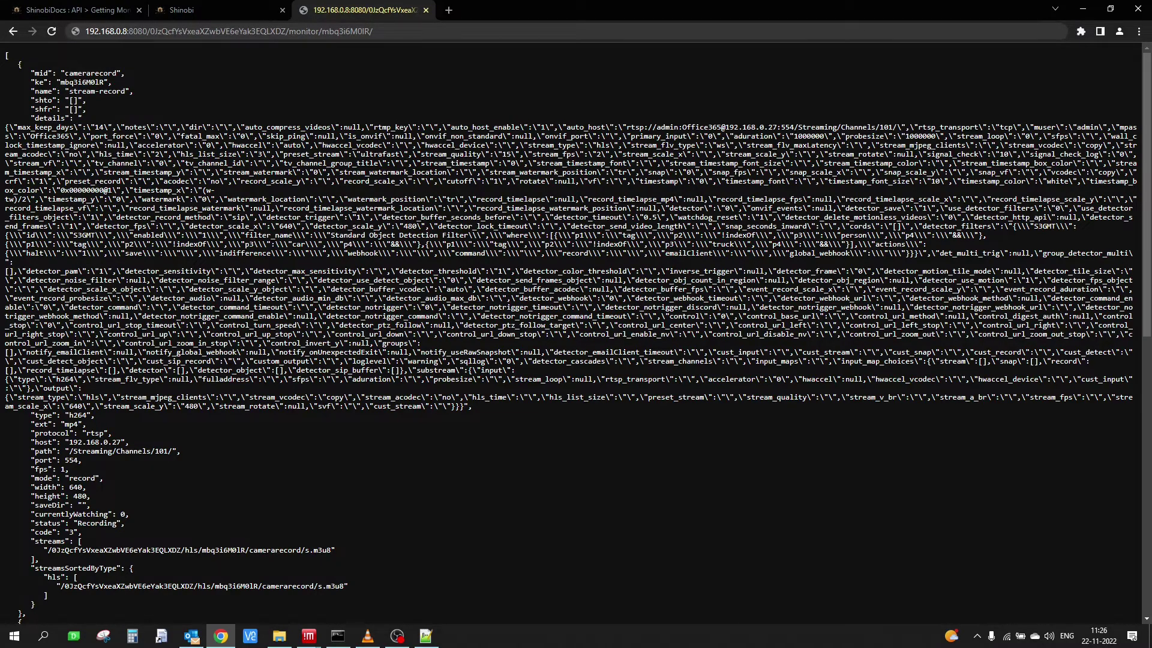
pyautogui.moveTo(65, 73); pyautogui.dragTo(117, 73)
pyautogui.hotkey('ctrl', 'c')
pyautogui.click(422, 33)
pyautogui.hotkey('ctrl', 'v')
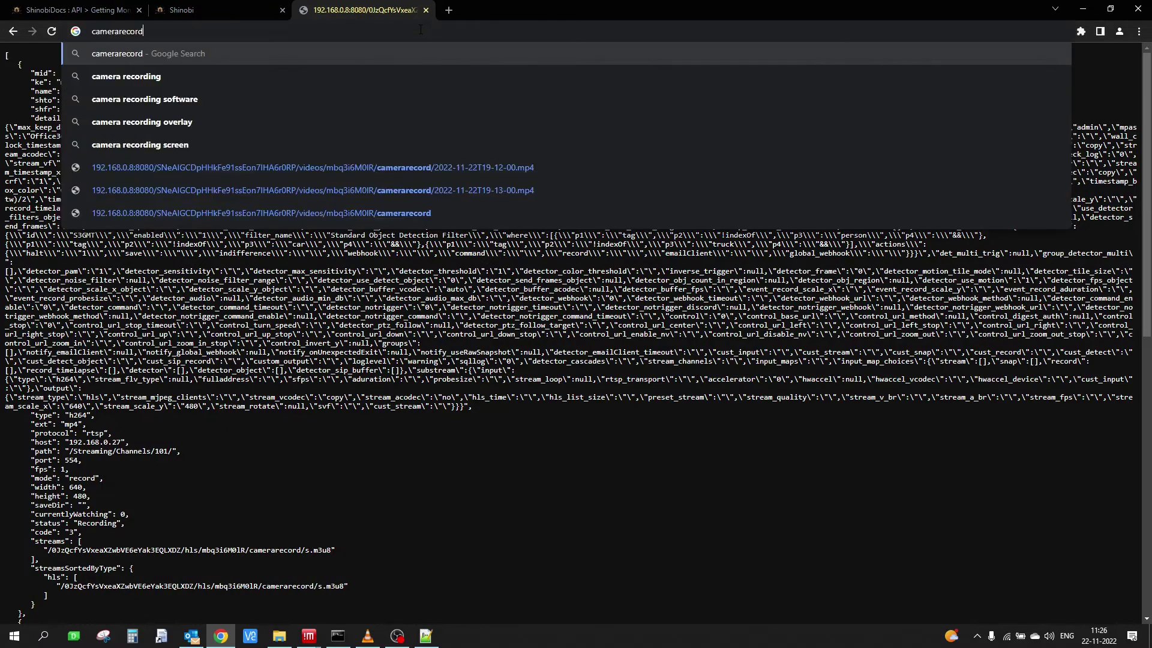
pyautogui.press('BackSpace')
pyautogui.press('BackSpace')
pyautogui.press('BackSpace')
pyautogui.press('BackSpace')
pyautogui.press('BackSpace')
pyautogui.press('BackSpace')
pyautogui.press('BackSpace')
pyautogui.press('BackSpace')
pyautogui.press('BackSpace')
pyautogui.press('BackSpace')
pyautogui.press('BackSpace')
pyautogui.press('BackSpace')
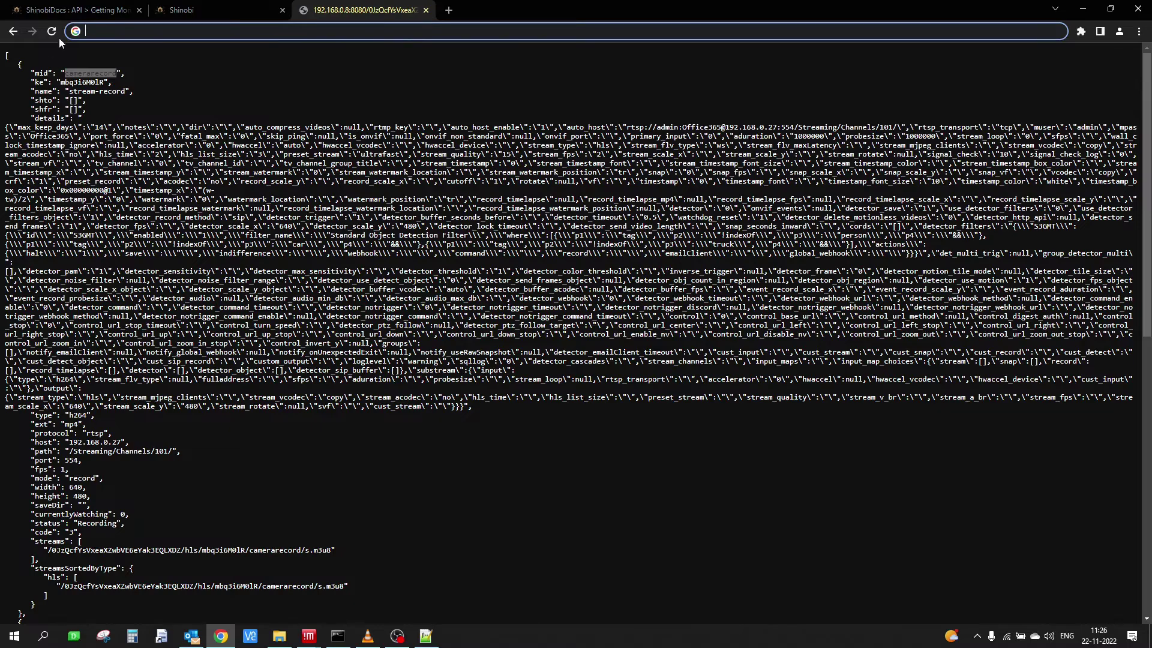
# Append /camerarecord to the monitors URL and load that monitor's JSON.
pyautogui.click(323, 74)
pyautogui.click(460, 31)
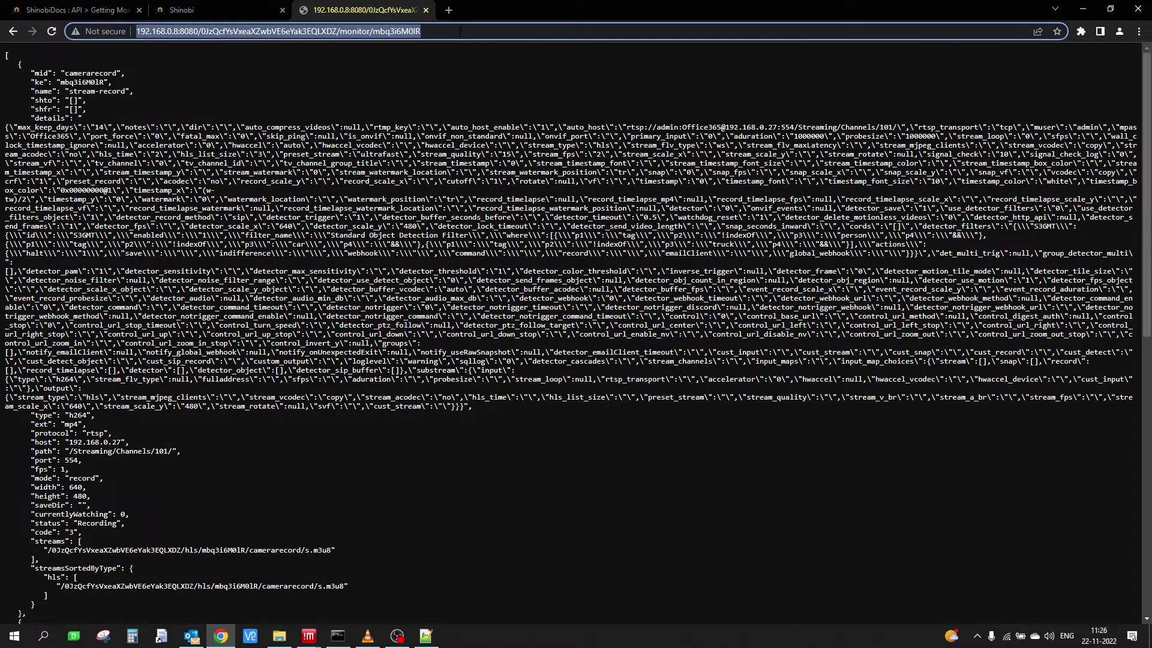
pyautogui.click(460, 32)
pyautogui.write('/camer')
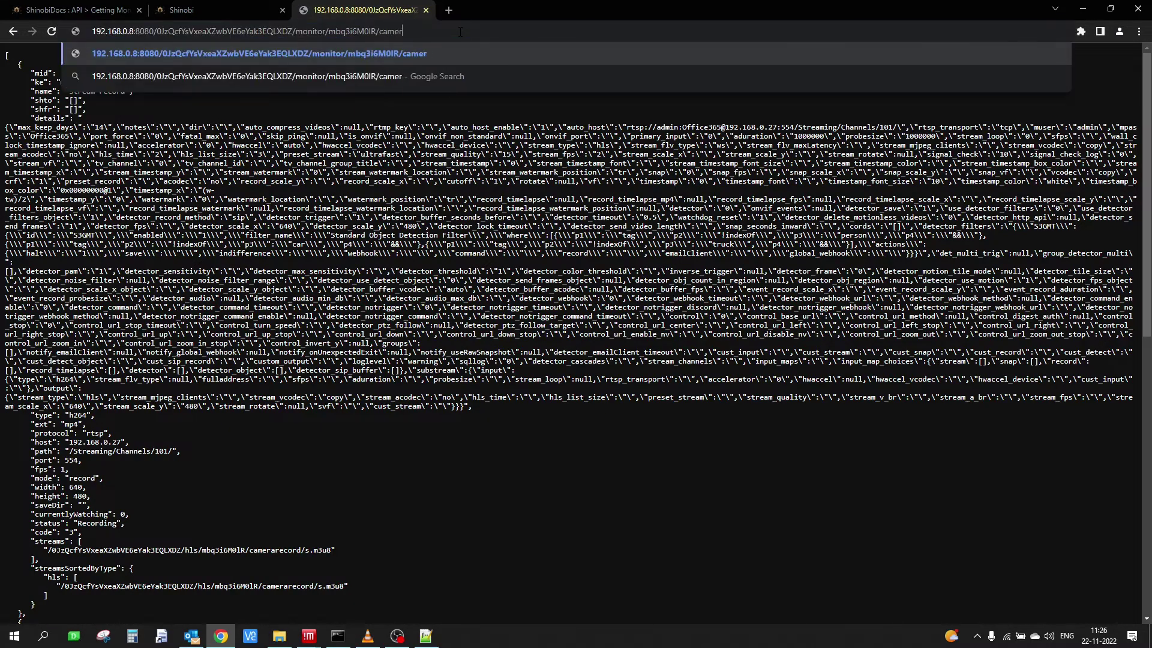
pyautogui.write('arecord')
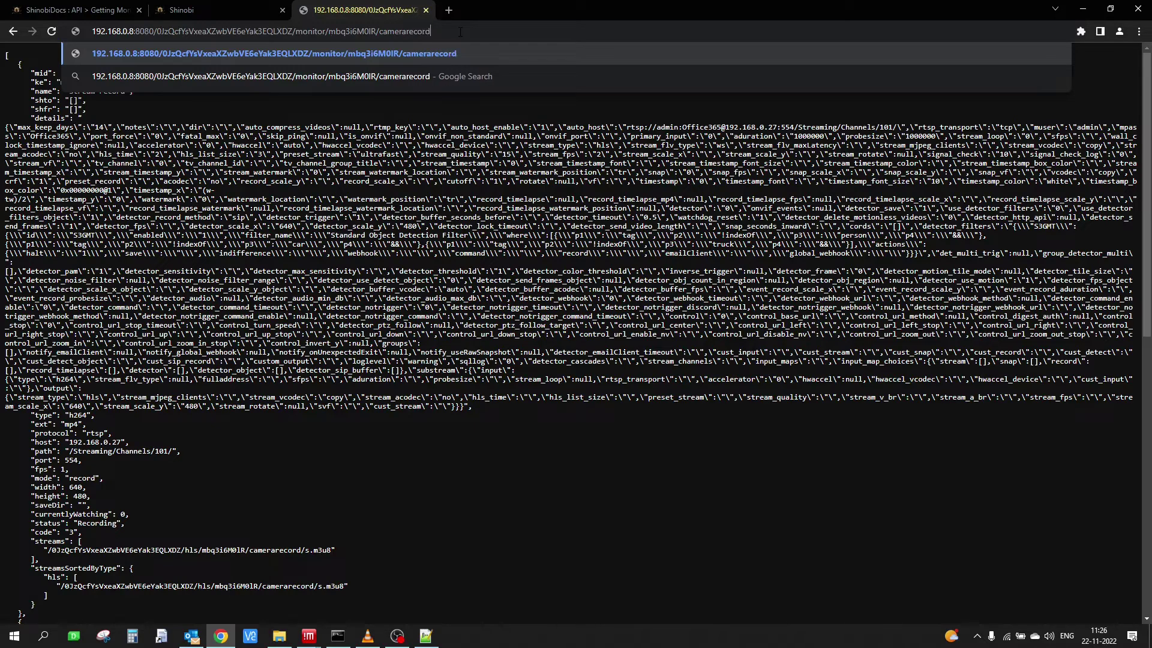
pyautogui.hotkey('ctrl', 'a')
pyautogui.press('Return')
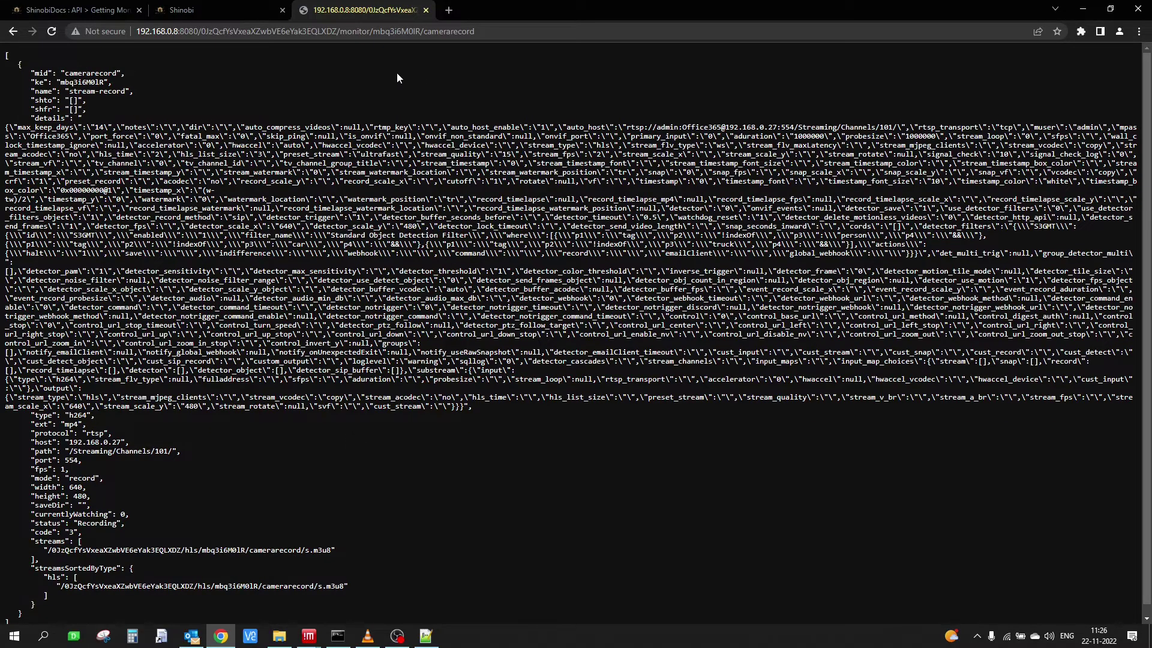
# Highlight the camerarecord part of the URL and return to the Getting Monitors docs.
pyautogui.moveTo(424, 31); pyautogui.dragTo(458, 31)
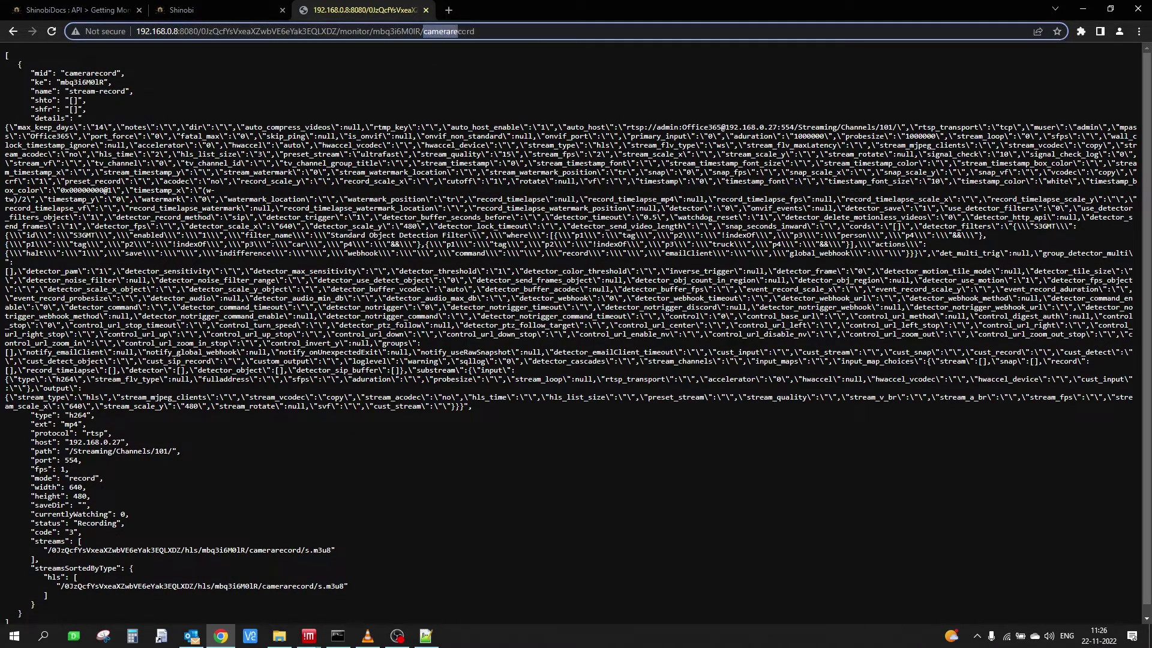
pyautogui.click(276, 106)
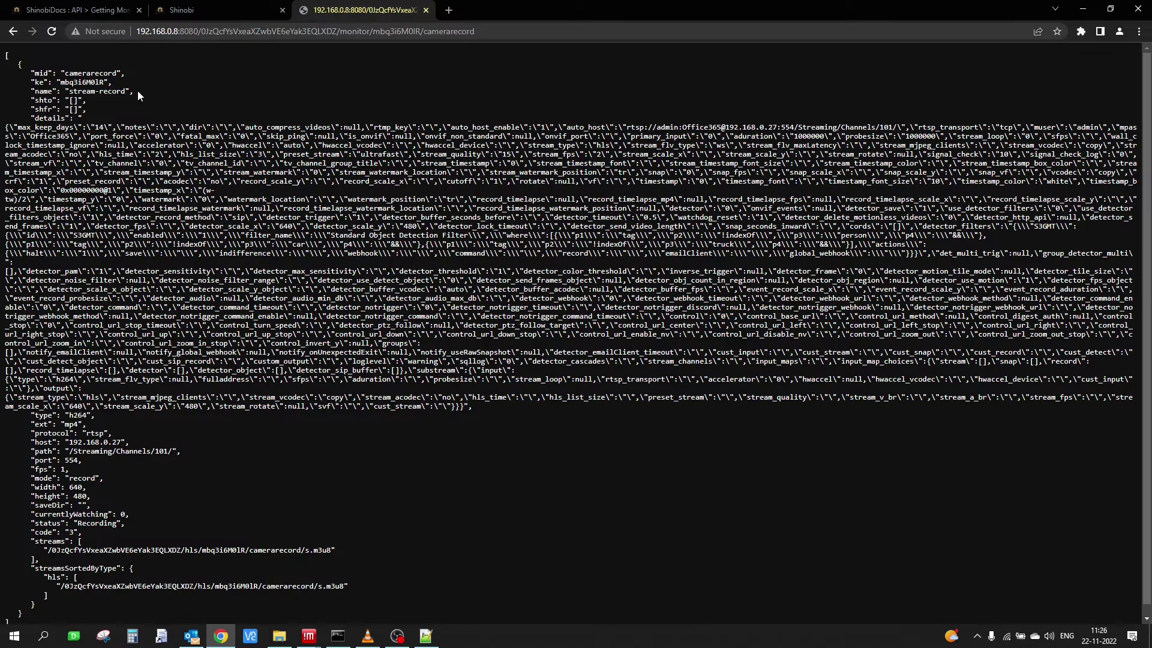
pyautogui.click(84, 10)
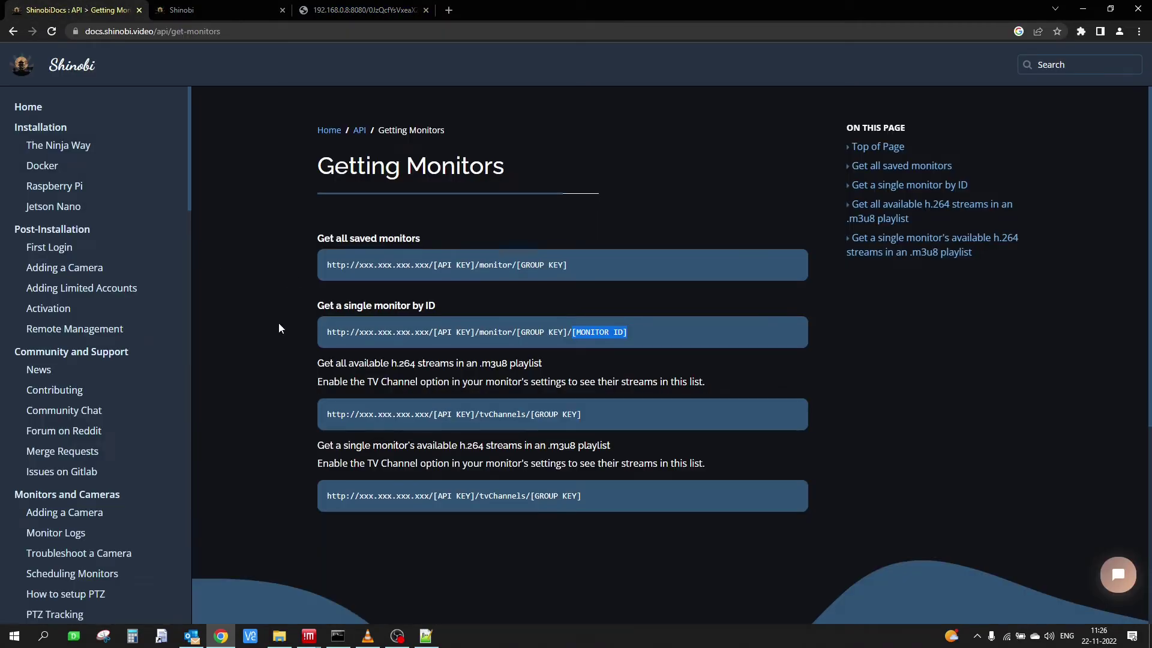
# Scroll the docs sidebar to the API section and open Get Videos.
pyautogui.scroll(-6, 149, 334)
pyautogui.scroll(3, 149, 333)
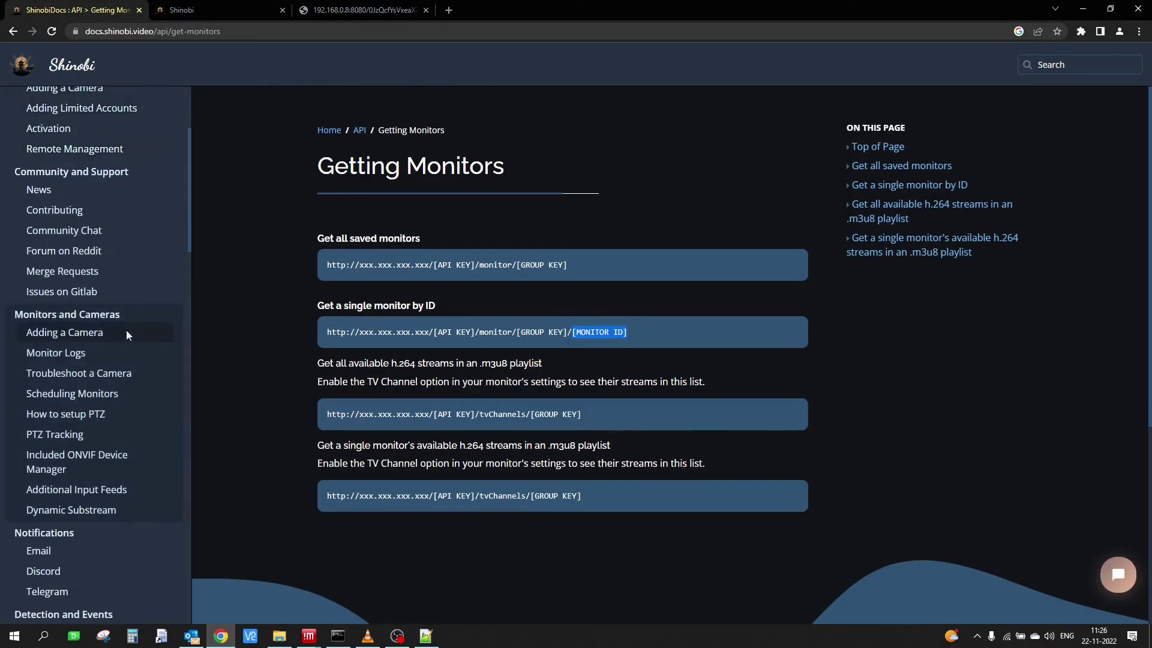
pyautogui.scroll(-7, 126, 331)
pyautogui.scroll(-6, 118, 358)
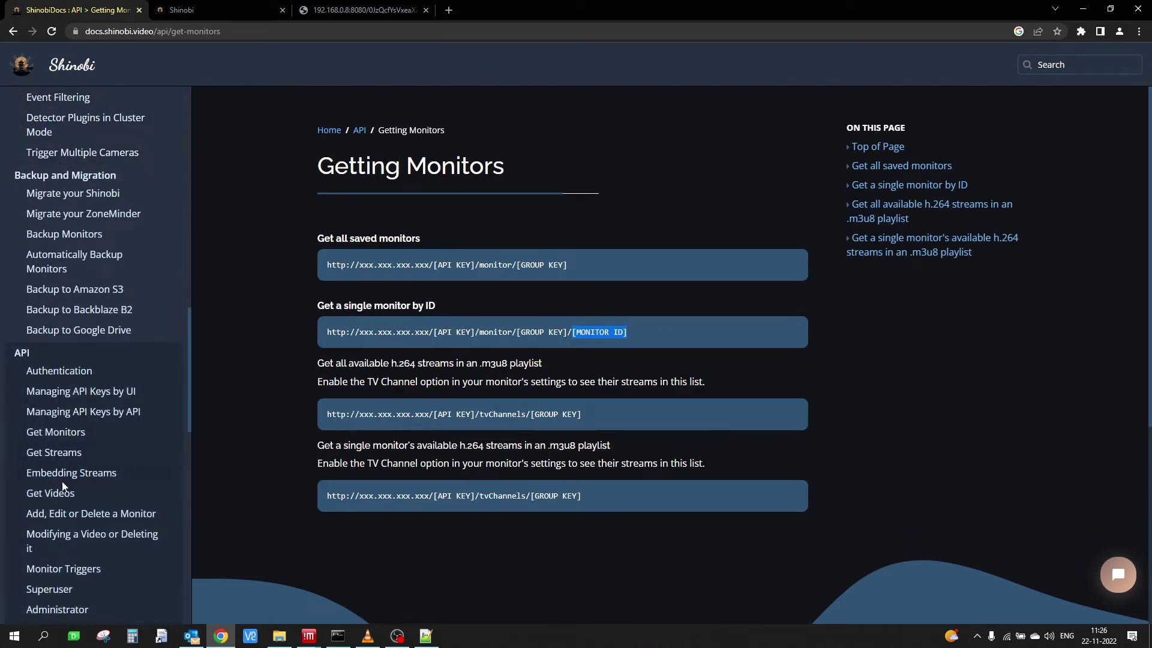
pyautogui.click(48, 495)
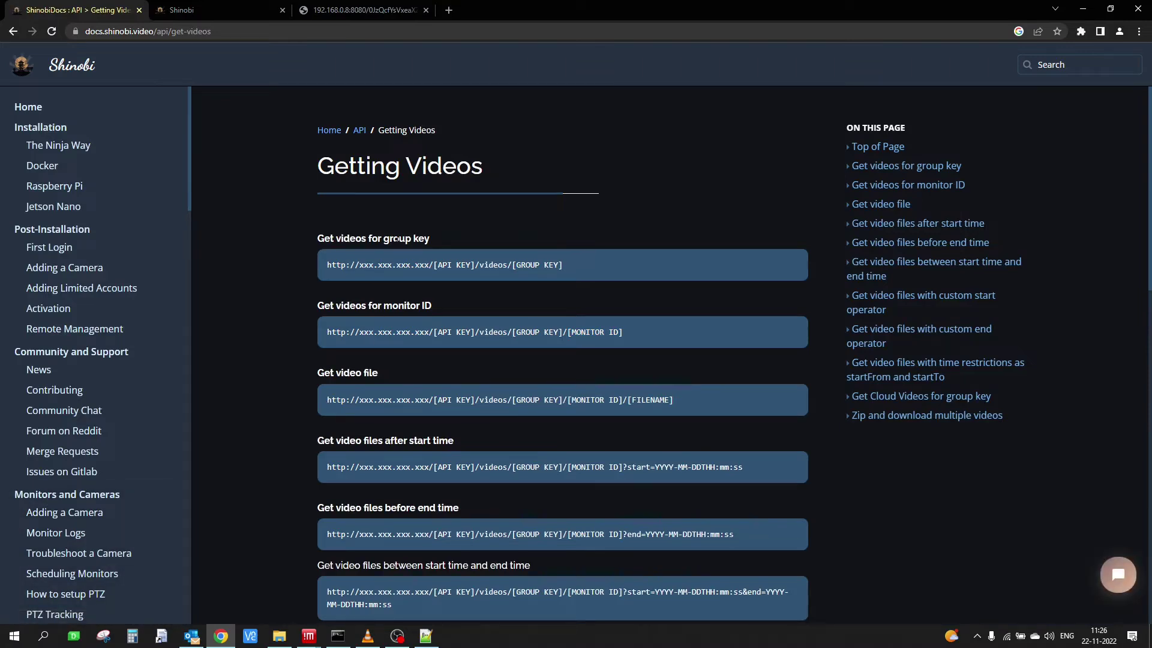
# Highlight the 'Get videos for monitor ID' heading and the server and videos parts of its endpoint.
pyautogui.moveTo(336, 306); pyautogui.dragTo(432, 306)
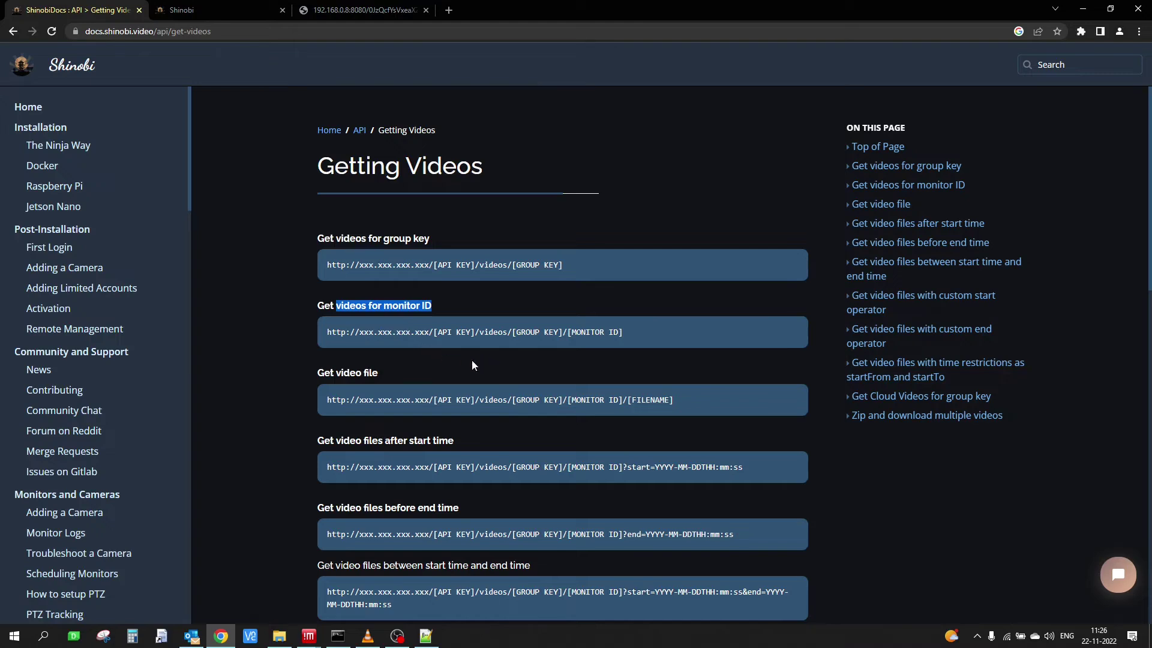
pyautogui.moveTo(359, 333); pyautogui.dragTo(508, 334)
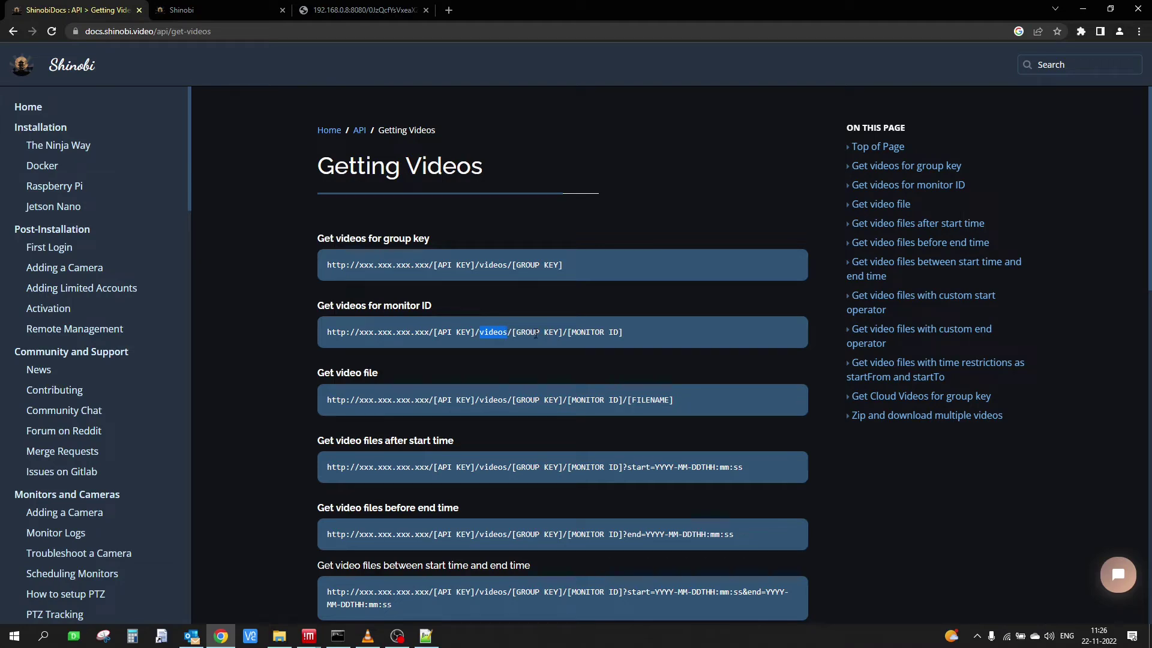
pyautogui.click(485, 334)
pyautogui.moveTo(481, 334); pyautogui.dragTo(507, 333)
# Replace 'monitor' with 'videos' in the camerarecord API URL and load its recordings list.
pyautogui.click(351, 10)
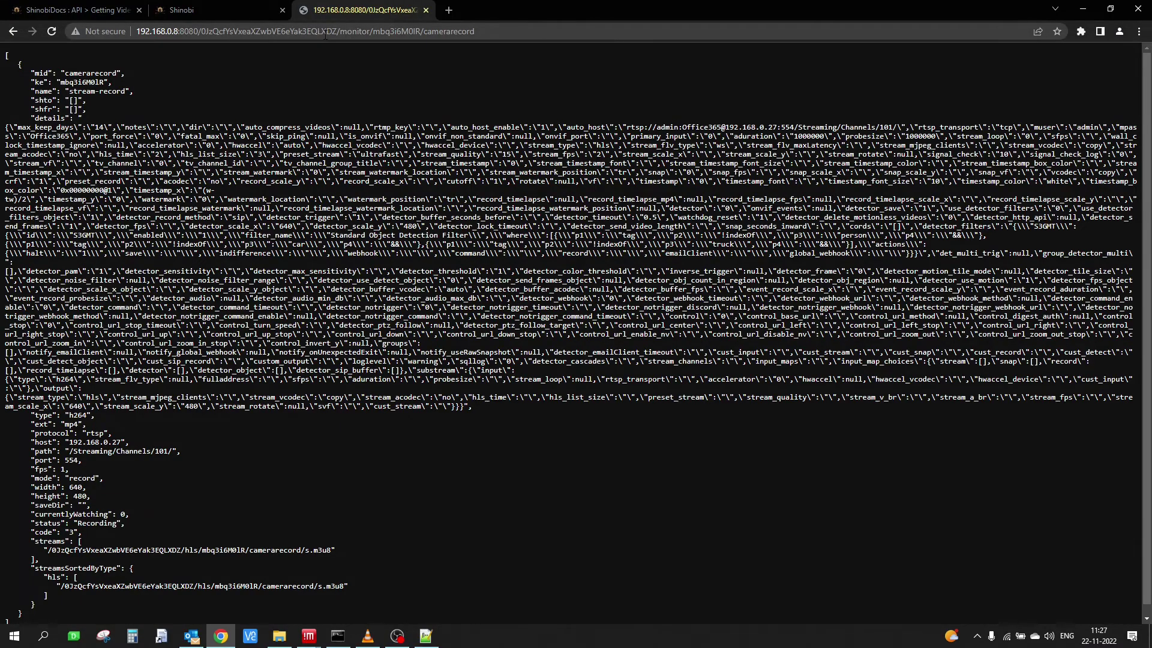
pyautogui.moveTo(340, 31); pyautogui.dragTo(370, 32)
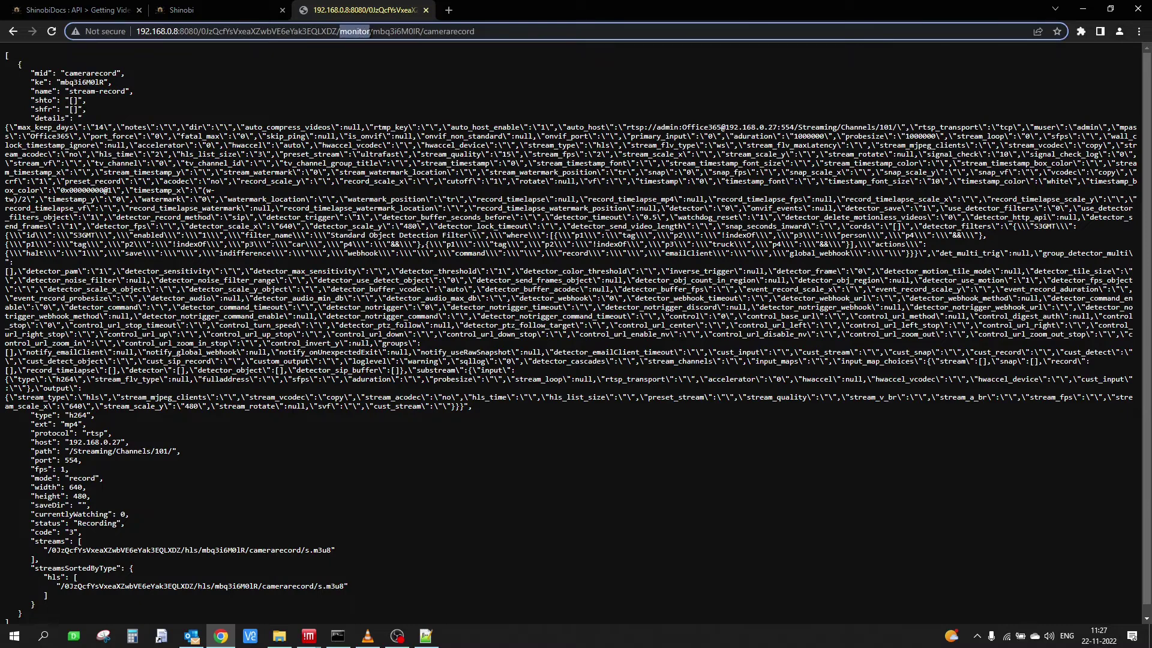
pyautogui.write('videos')
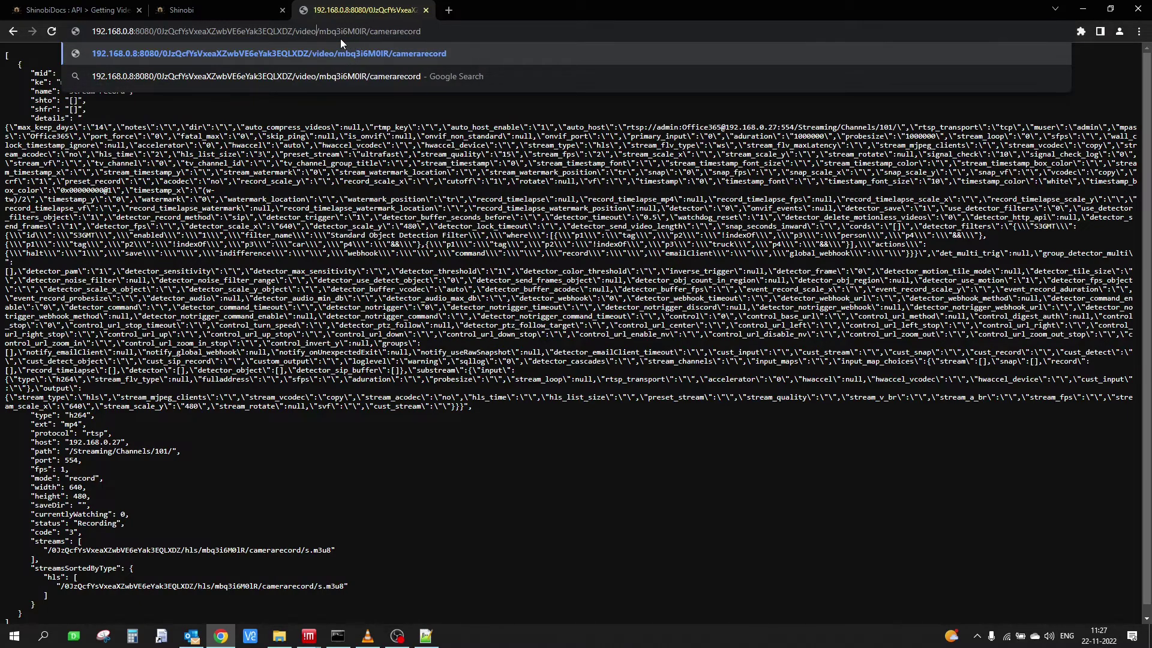
pyautogui.hotkey('ctrl', 'a')
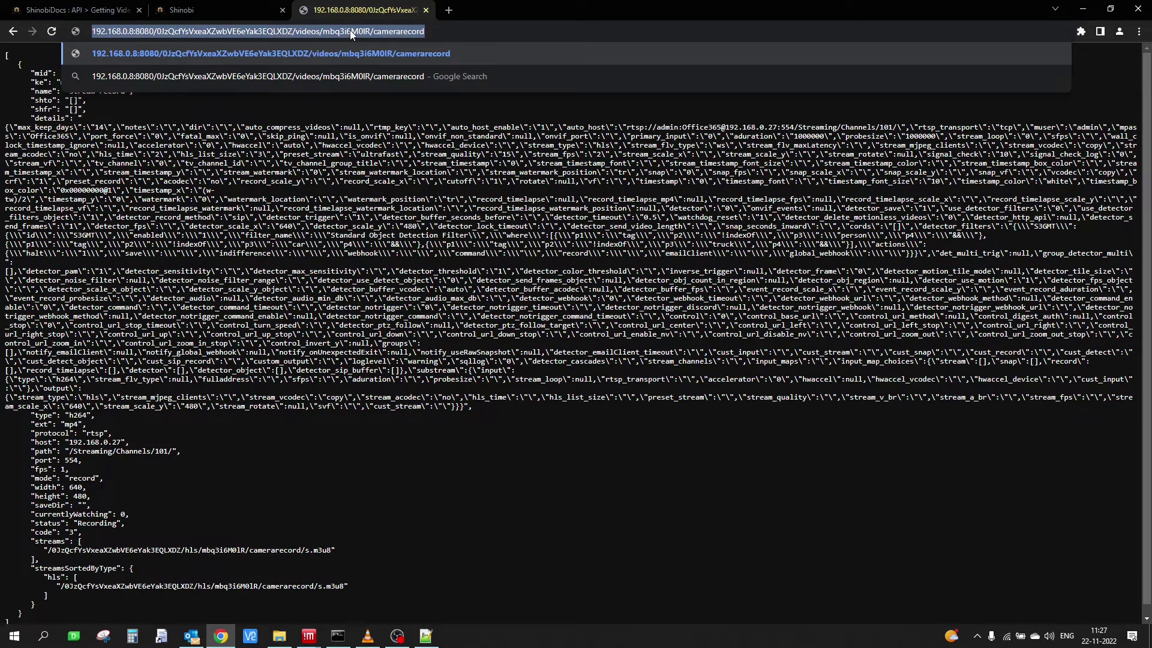
pyautogui.click(441, 32)
pyautogui.press('Return')
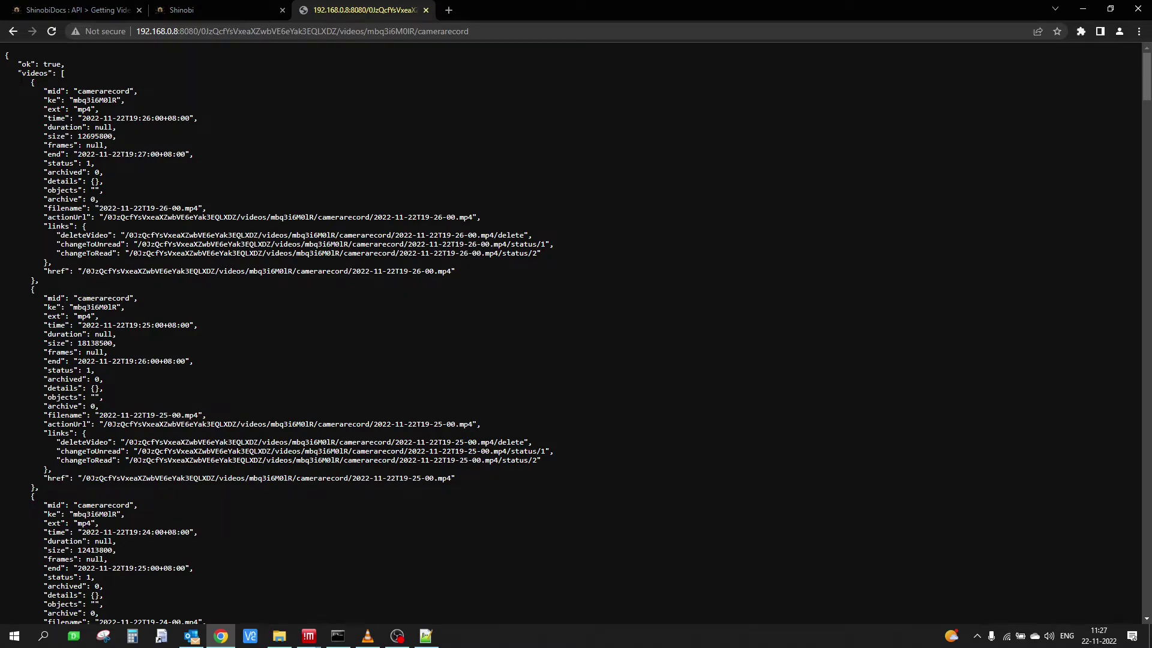
pyautogui.moveTo(22, 72); pyautogui.dragTo(44, 262)
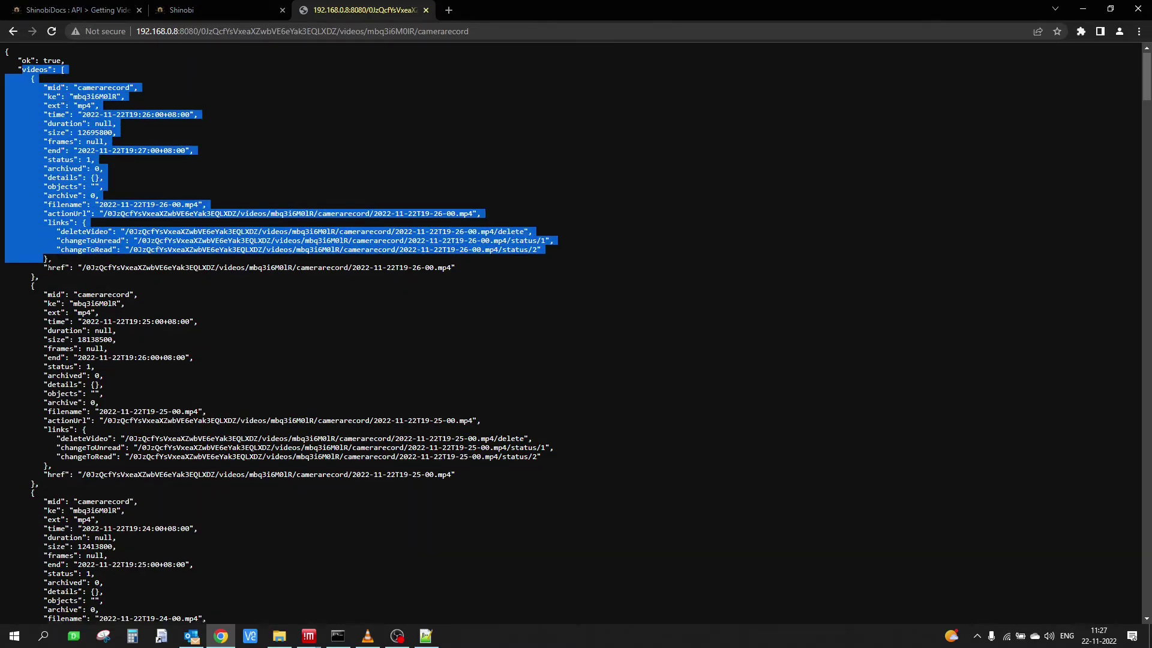
pyautogui.scroll(-20, 550, 592)
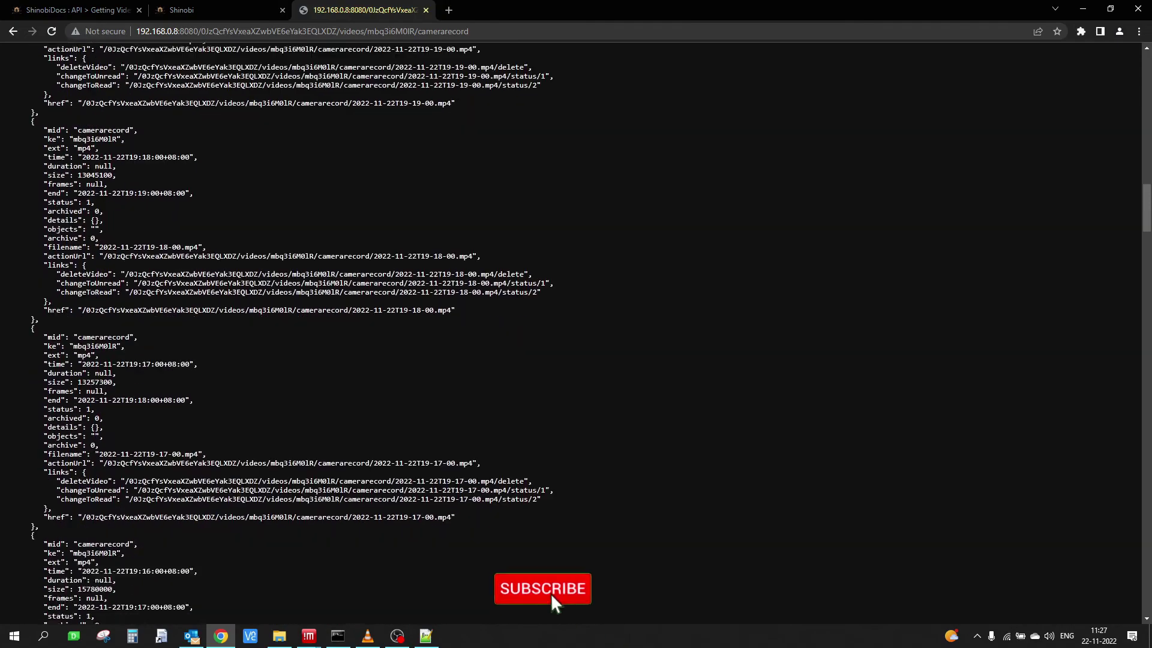
pyautogui.scroll(17, 137, 167)
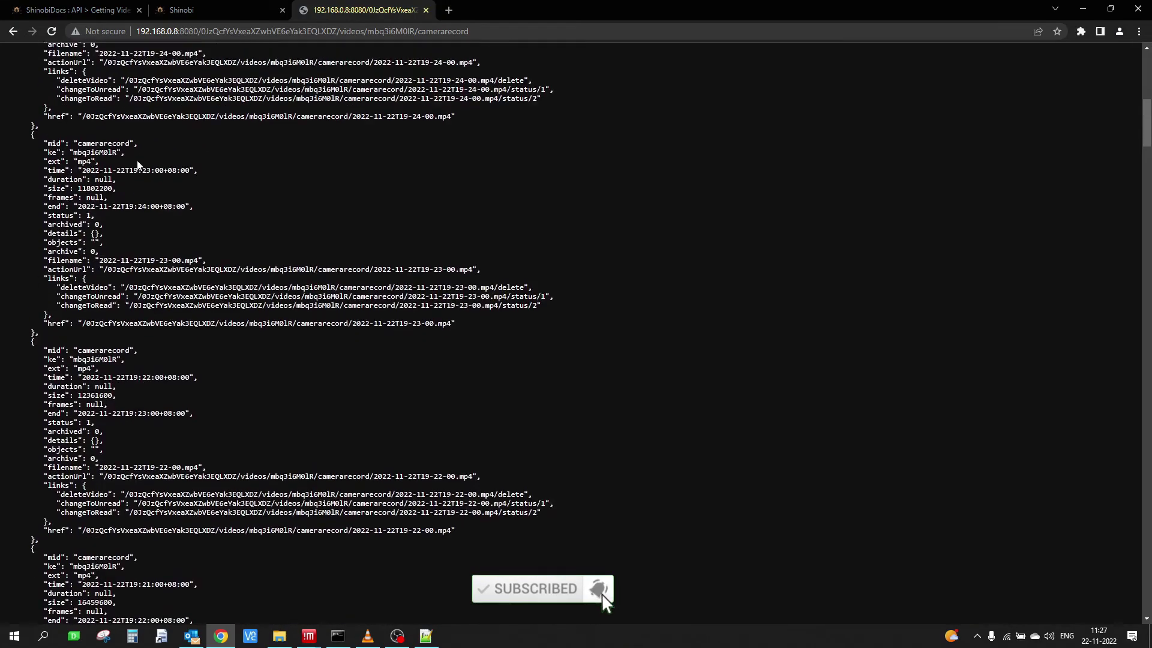
pyautogui.scroll(10, 136, 166)
pyautogui.click(191, 127)
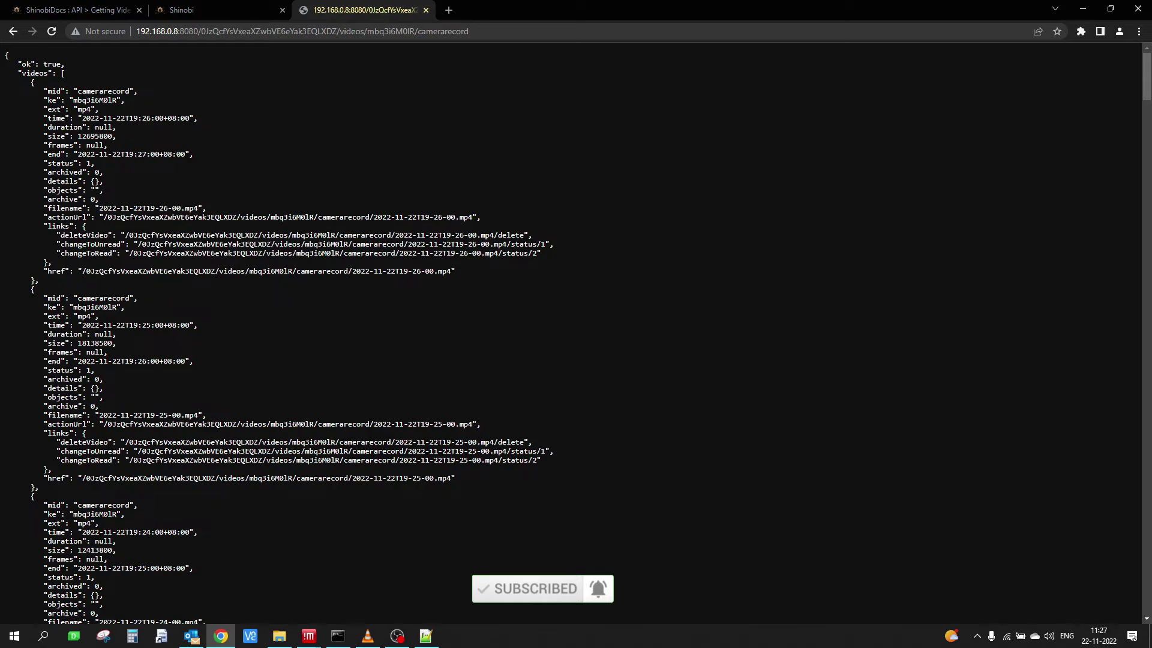
pyautogui.moveTo(47, 118); pyautogui.dragTo(198, 118)
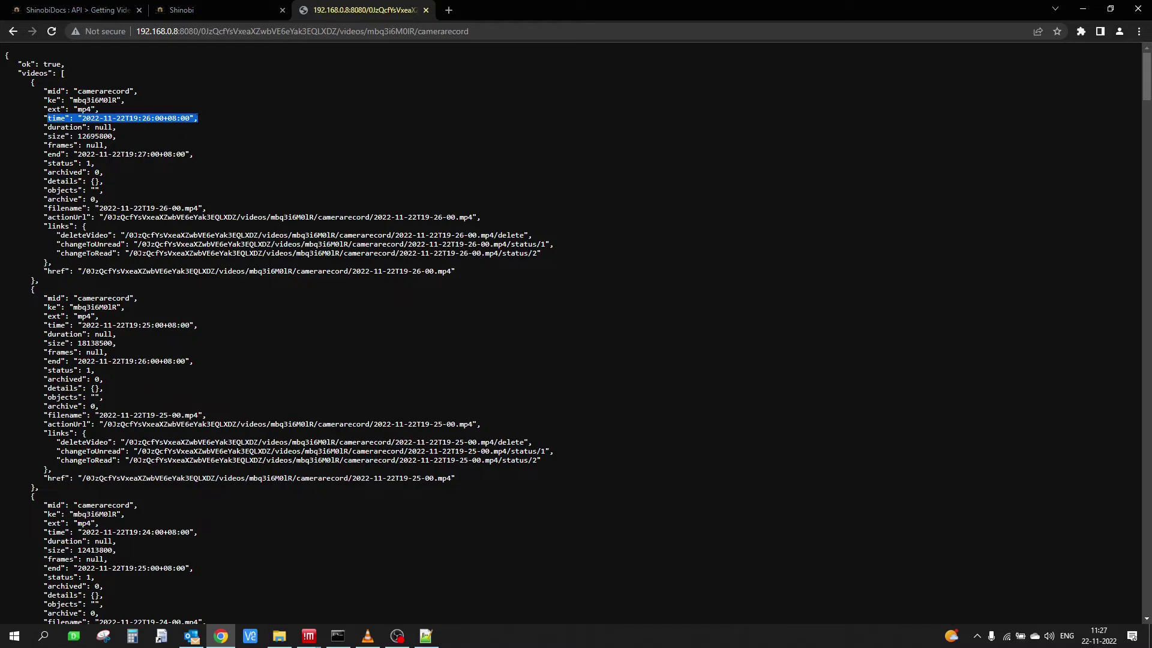
pyautogui.moveTo(43, 154); pyautogui.dragTo(189, 154)
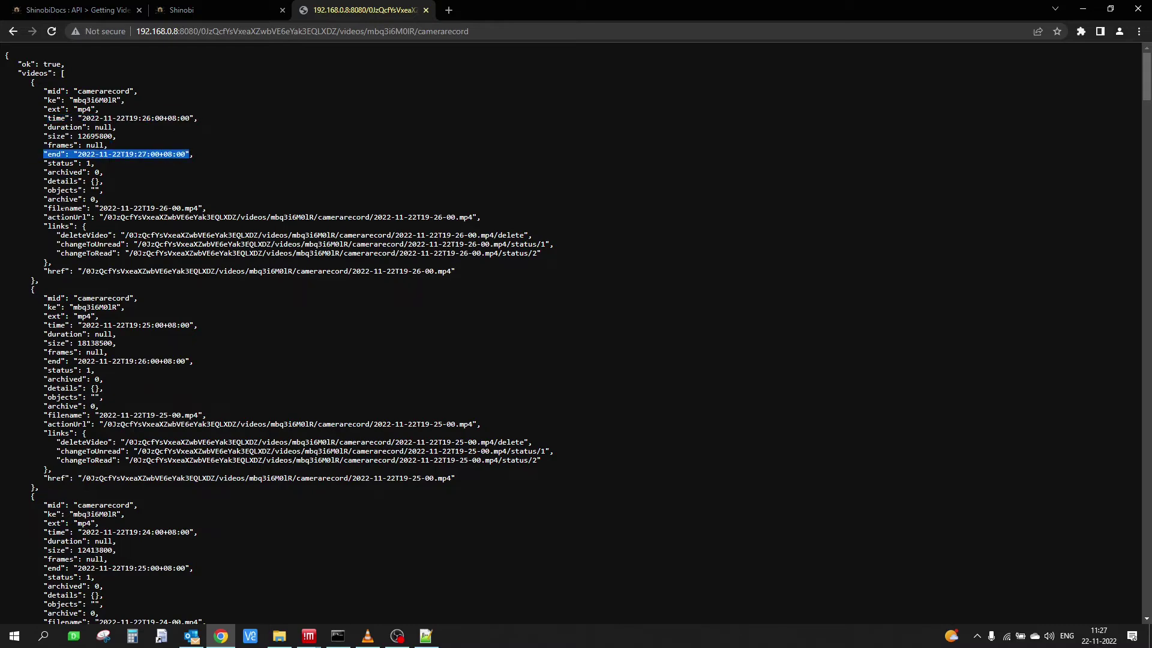
pyautogui.moveTo(94, 208); pyautogui.dragTo(206, 208)
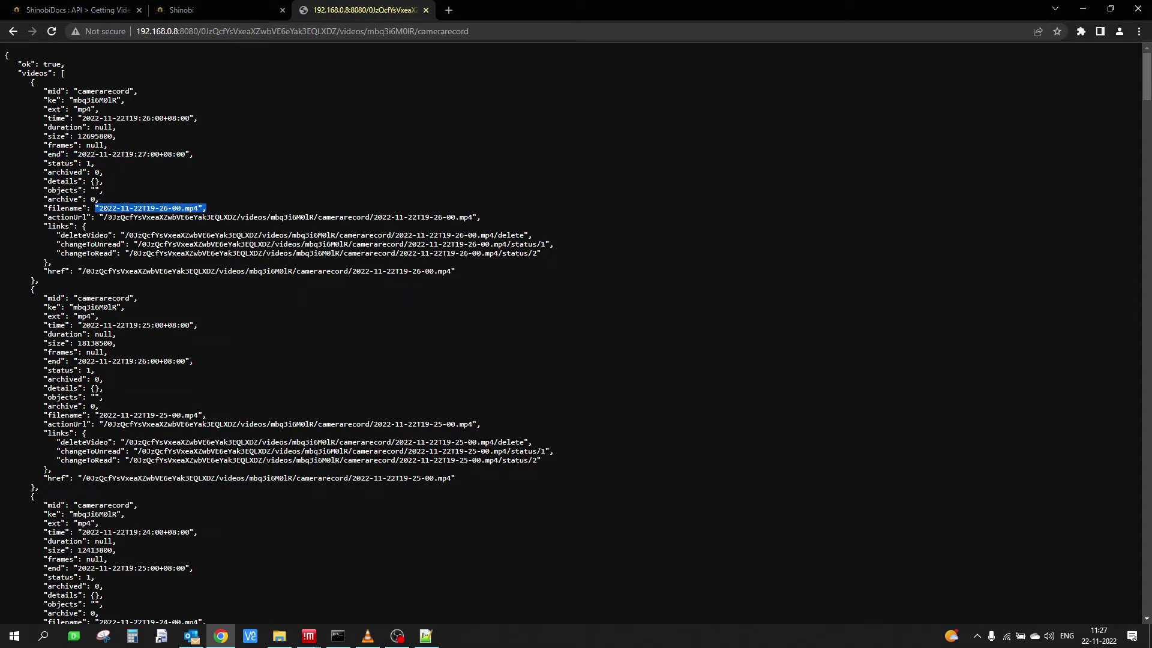
pyautogui.moveTo(104, 217); pyautogui.dragTo(473, 217)
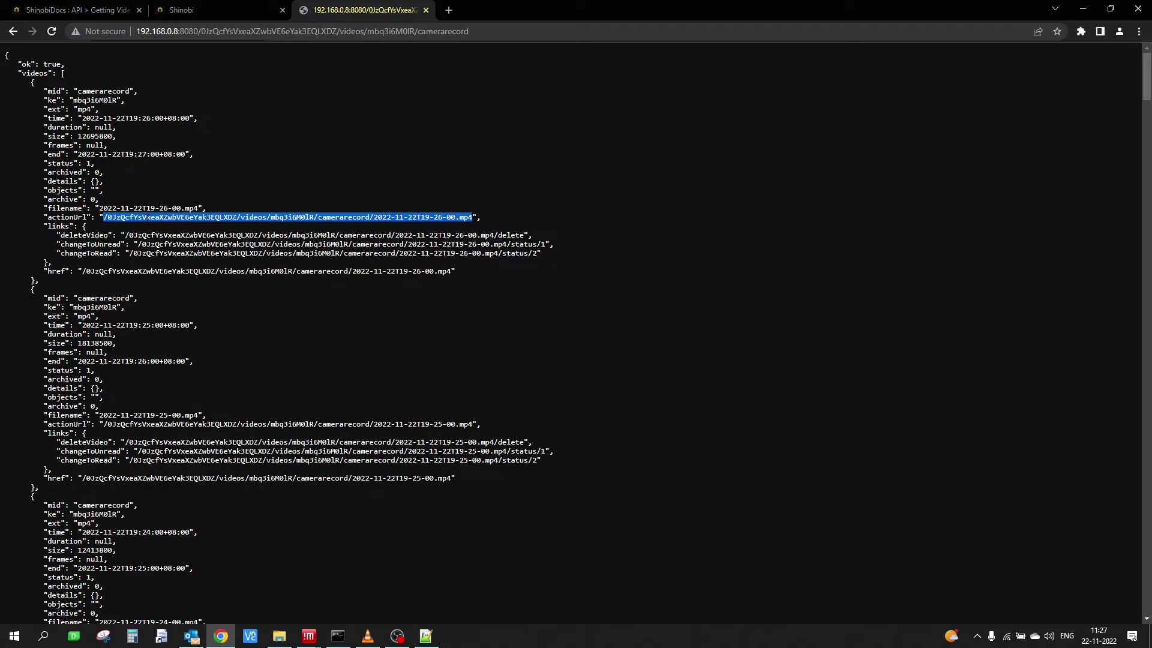
pyautogui.moveTo(108, 217); pyautogui.dragTo(470, 217)
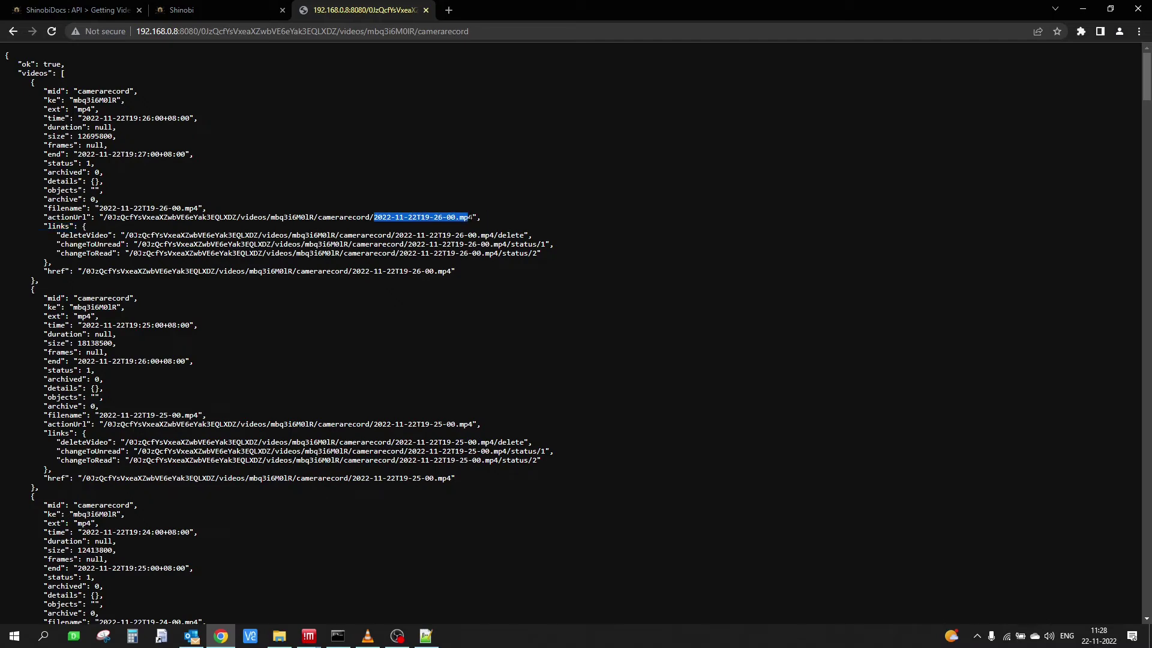
pyautogui.click(490, 32)
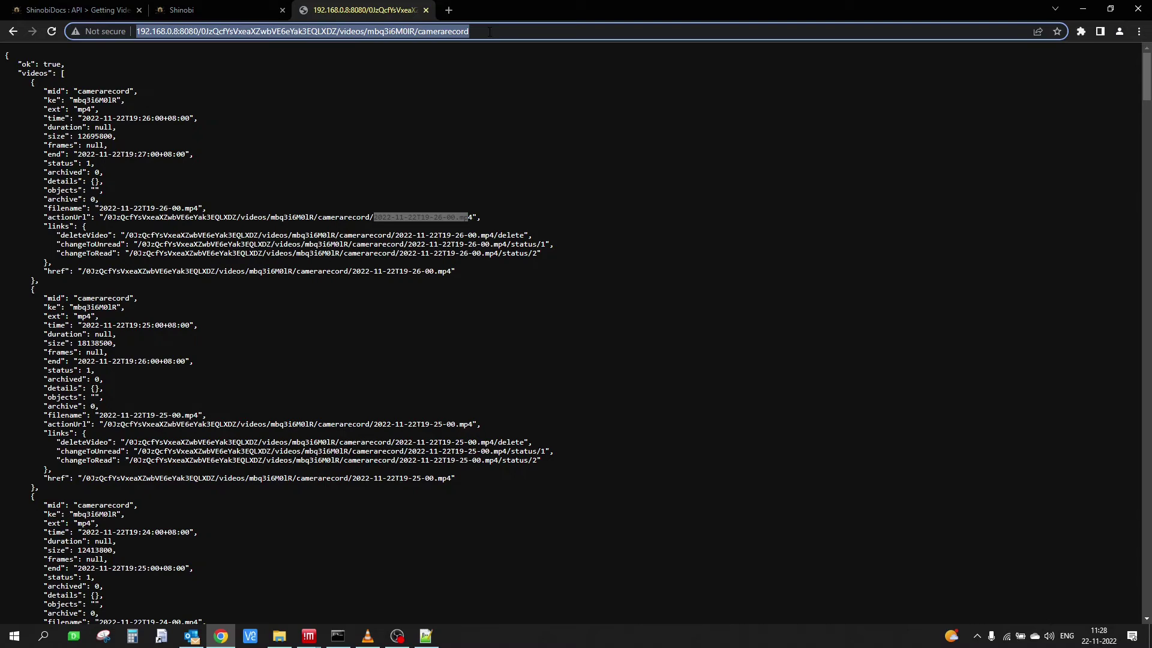
# Append /2022-11-22T19-26-00.mp4 from the actionUrl to the videos URL to play that clip.
pyautogui.click(404, 179)
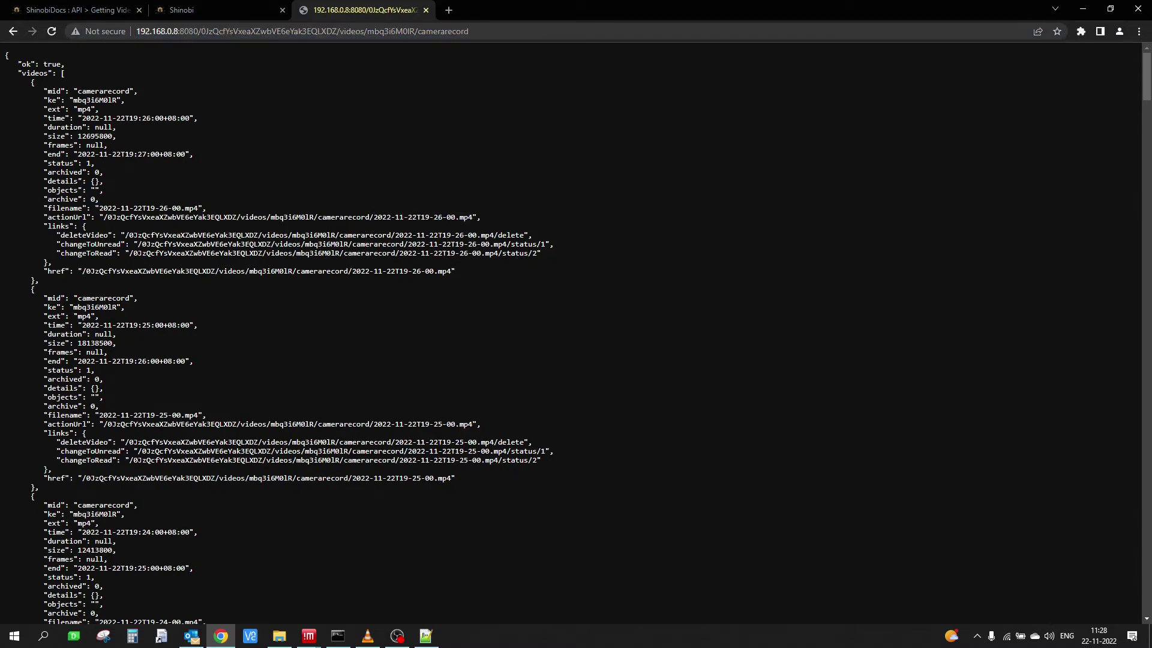
pyautogui.moveTo(369, 217); pyautogui.dragTo(474, 217)
pyautogui.hotkey('ctrl', 'c')
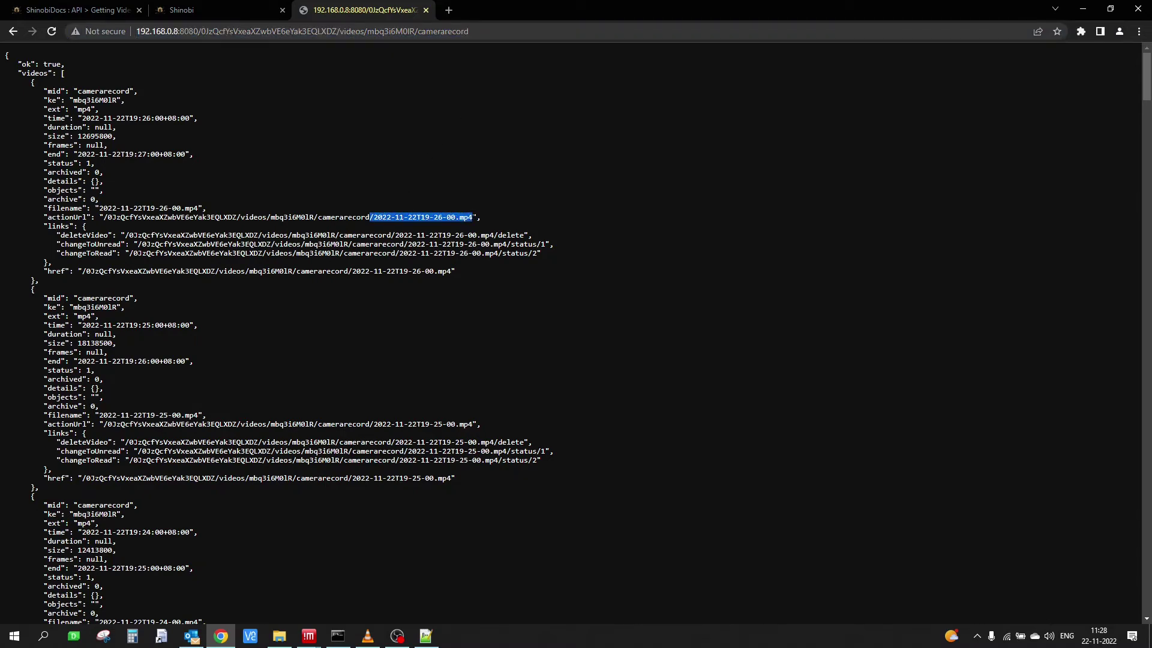
pyautogui.click(498, 32)
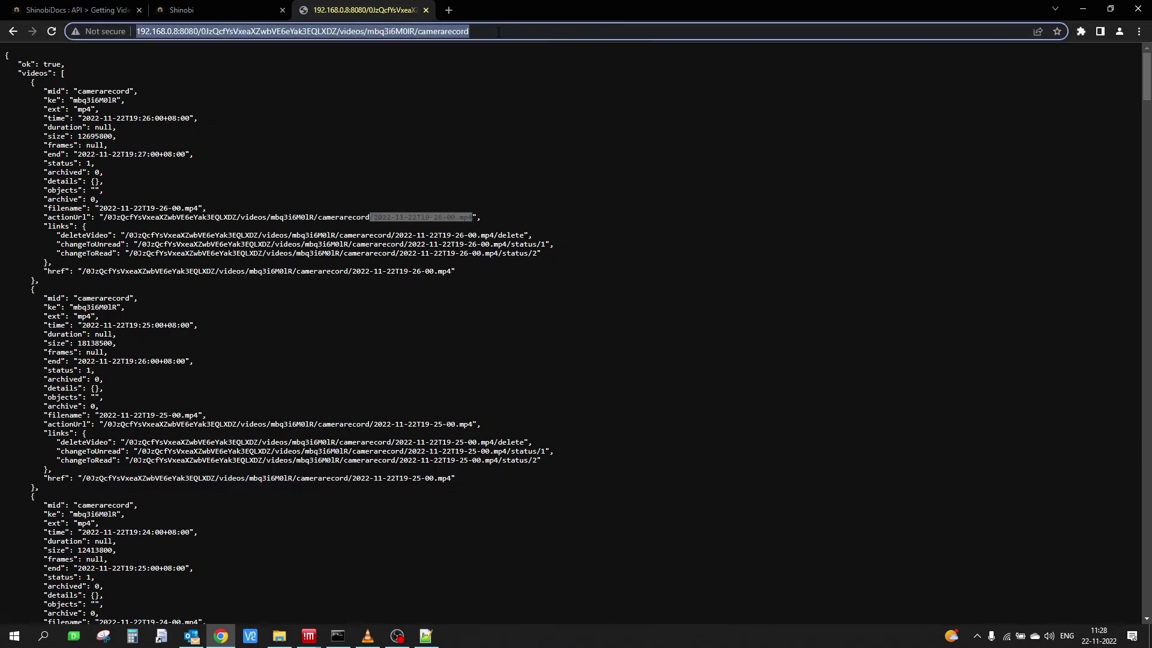
pyautogui.click(497, 32)
pyautogui.hotkey('ctrl', 'v')
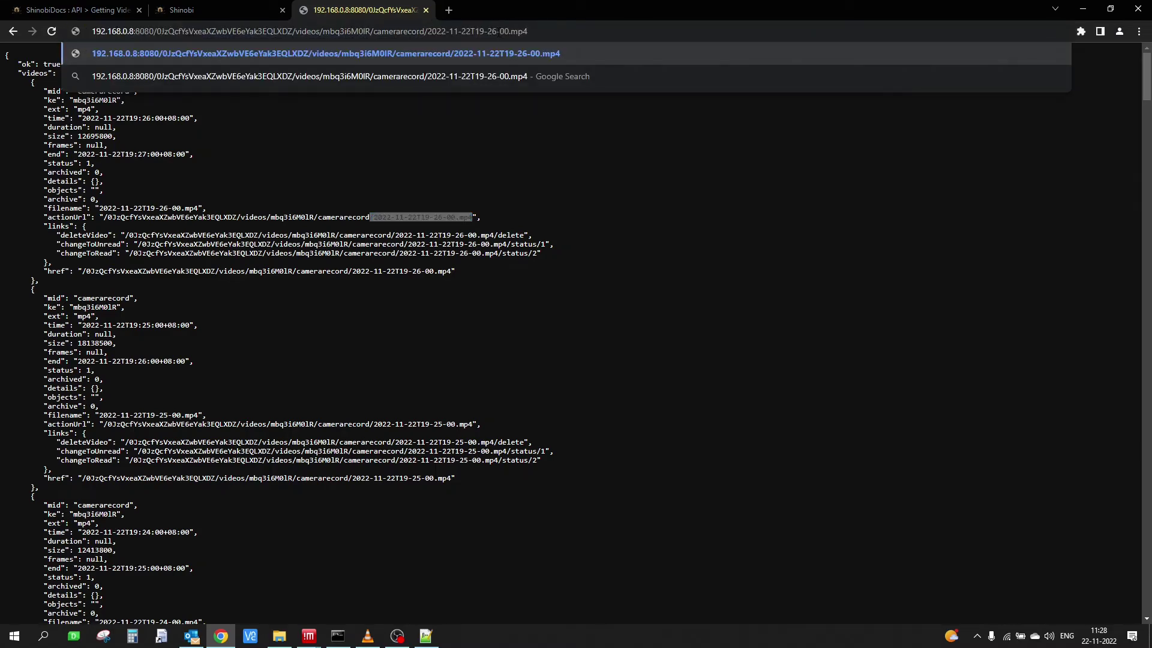
pyautogui.press('Return')
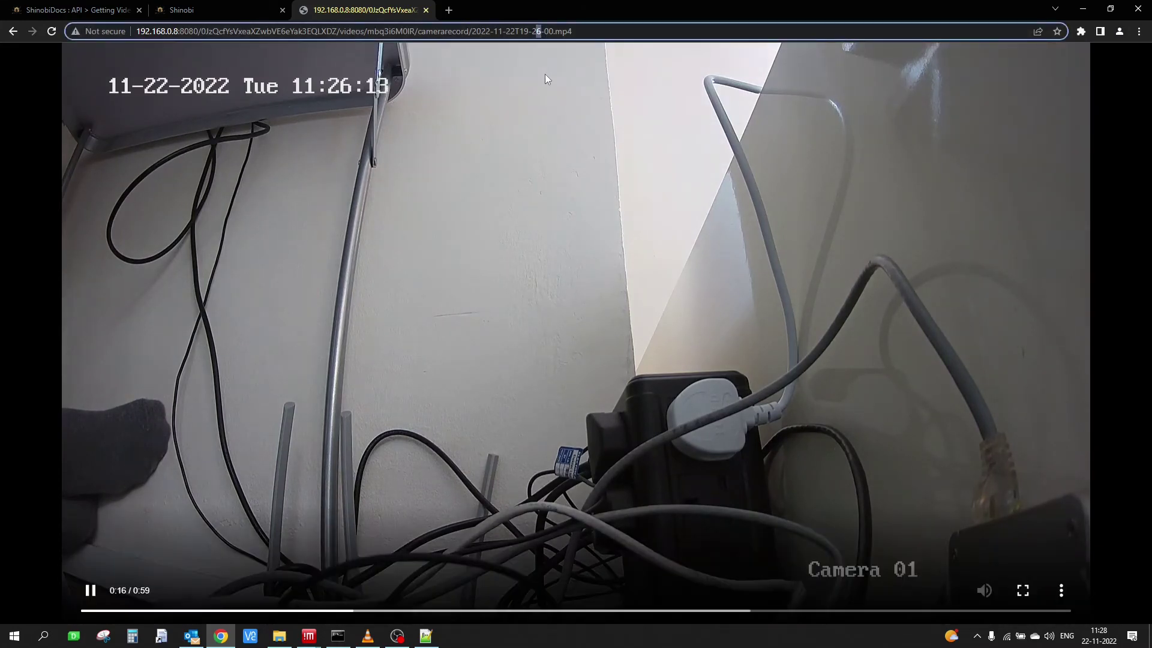
# Switch the URL to 2022-11-22T19-25-00.mp4 and pause that clip at 0:09.
pyautogui.write('5')
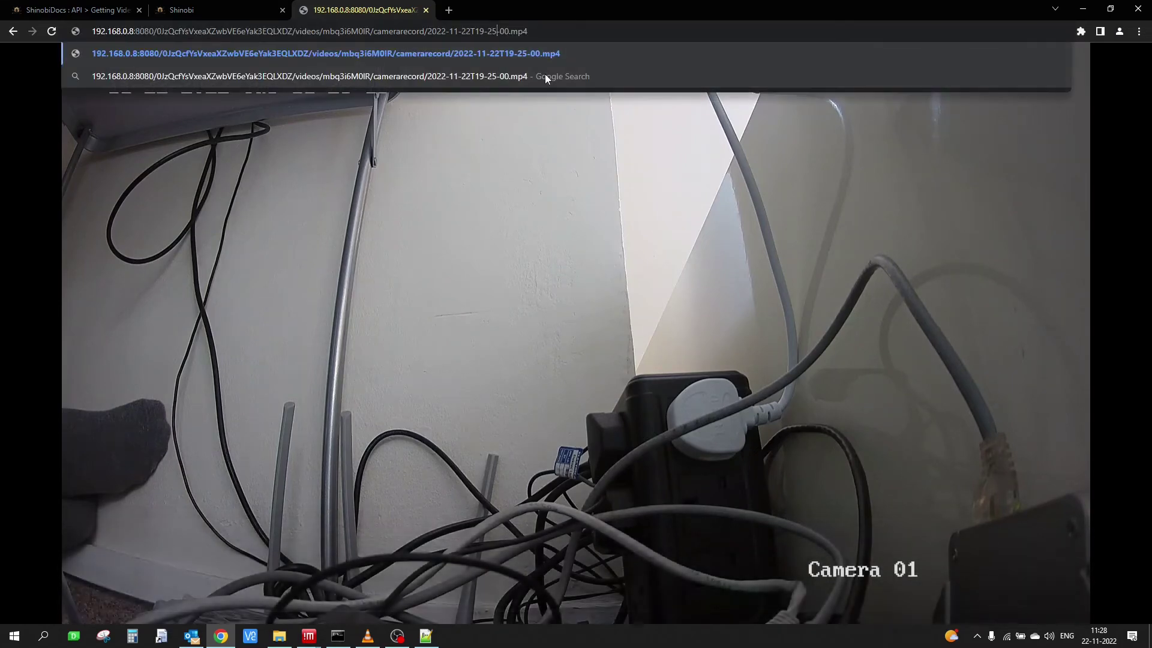
pyautogui.press('Return')
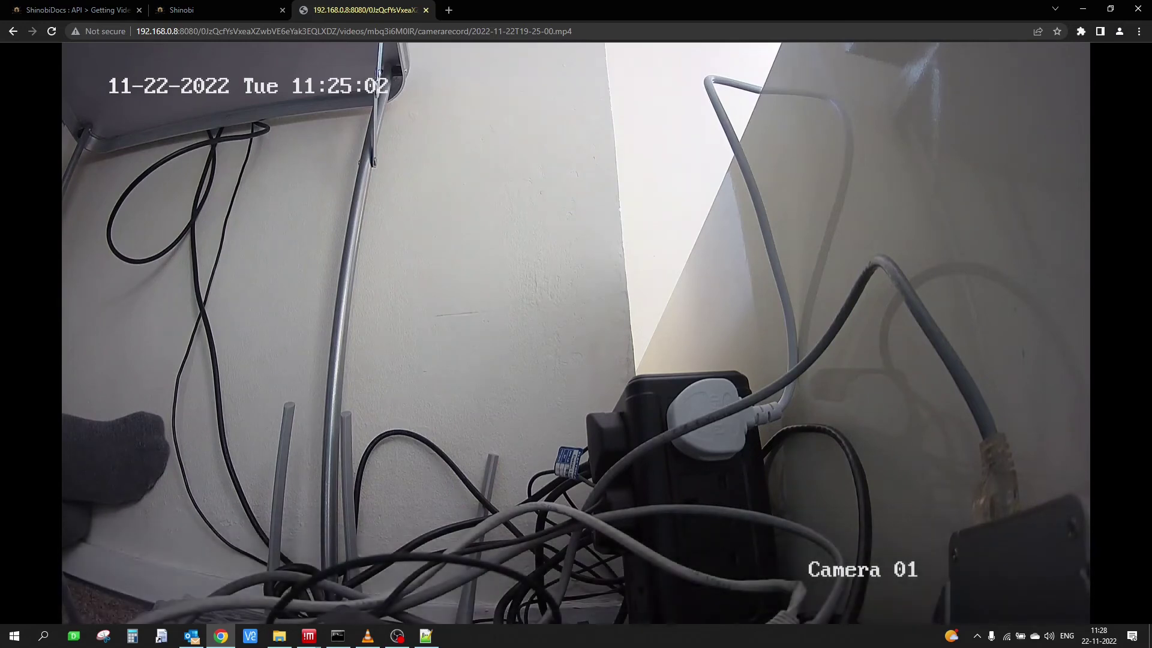
pyautogui.click(1061, 590)
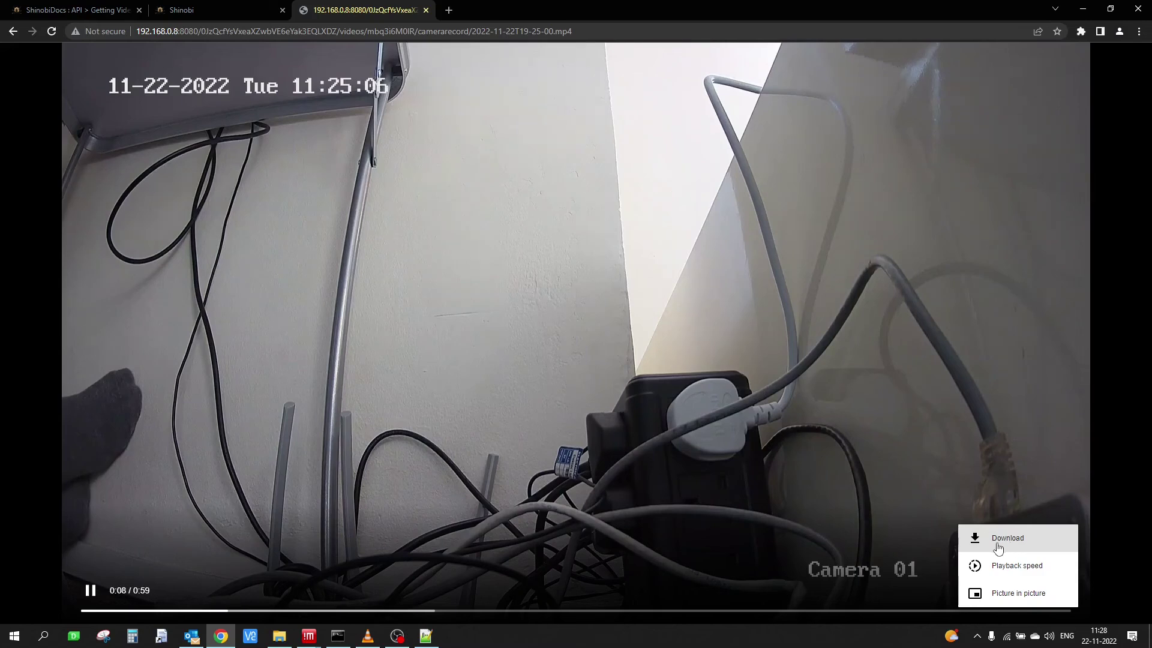
pyautogui.click(538, 252)
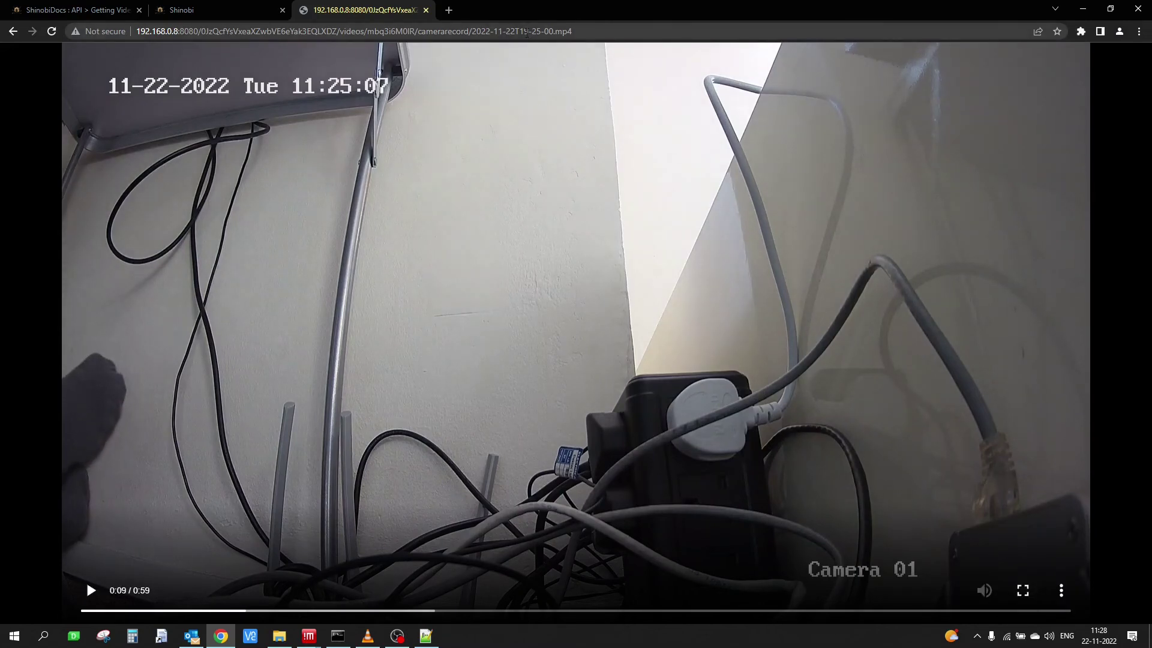
pyautogui.moveTo(519, 31); pyautogui.dragTo(564, 31)
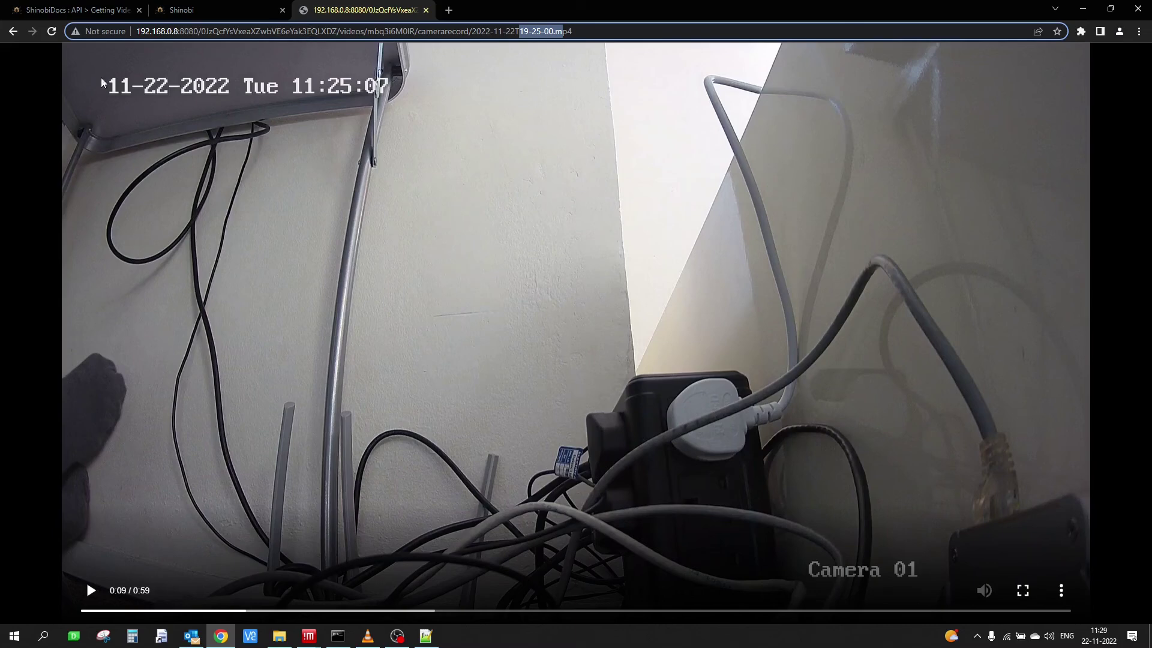
# Return to the Getting Videos docs and scroll the sidebar down to the API and System sections.
pyautogui.click(78, 10)
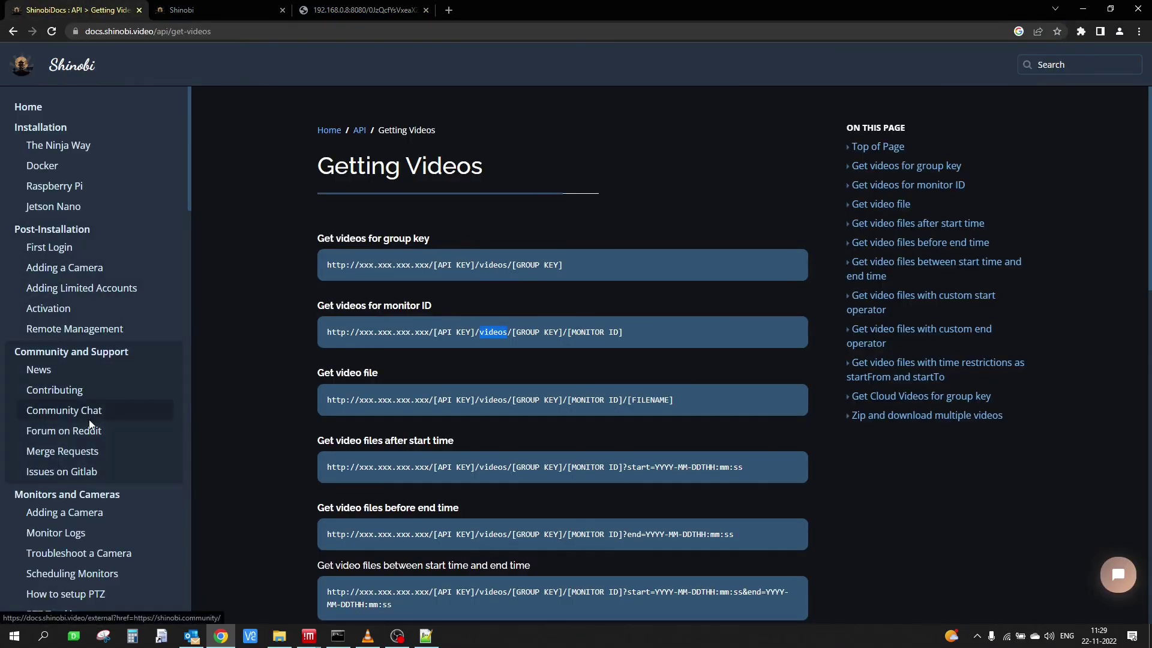
pyautogui.scroll(-8, 90, 420)
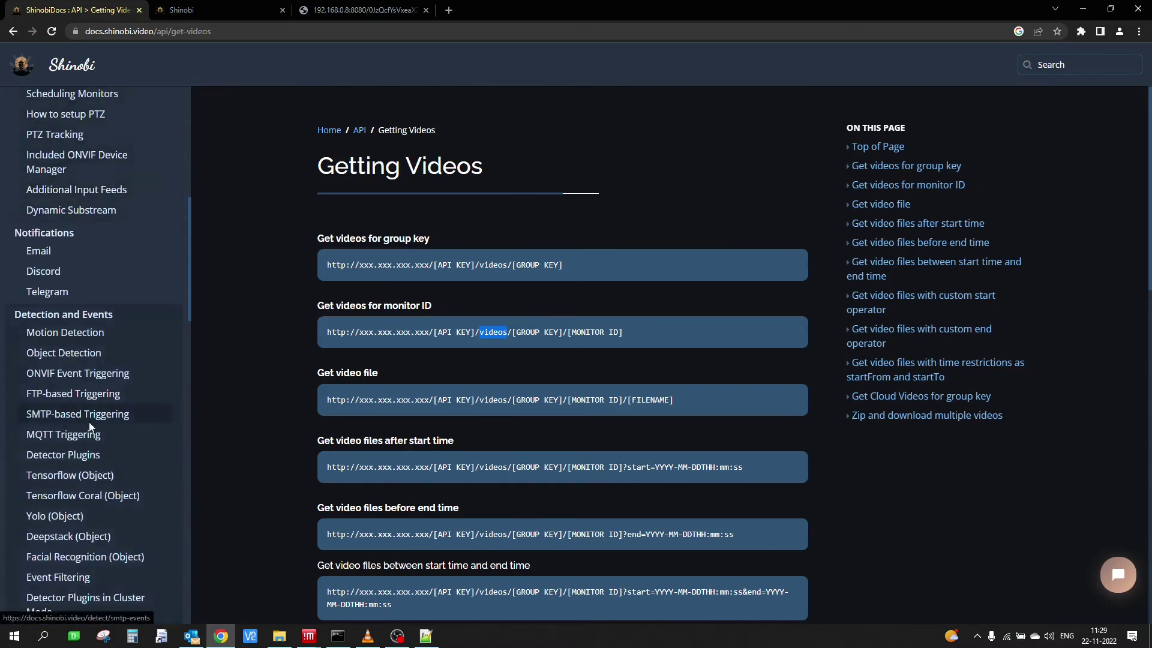
pyautogui.scroll(-3, 90, 432)
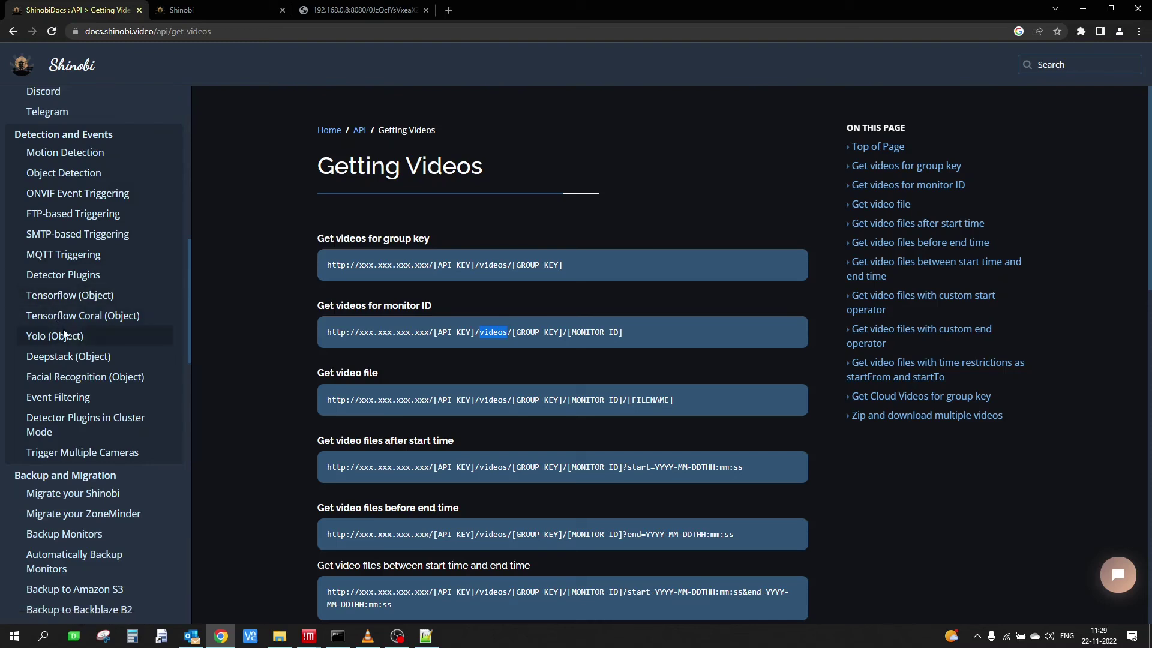
pyautogui.scroll(-4, 78, 298)
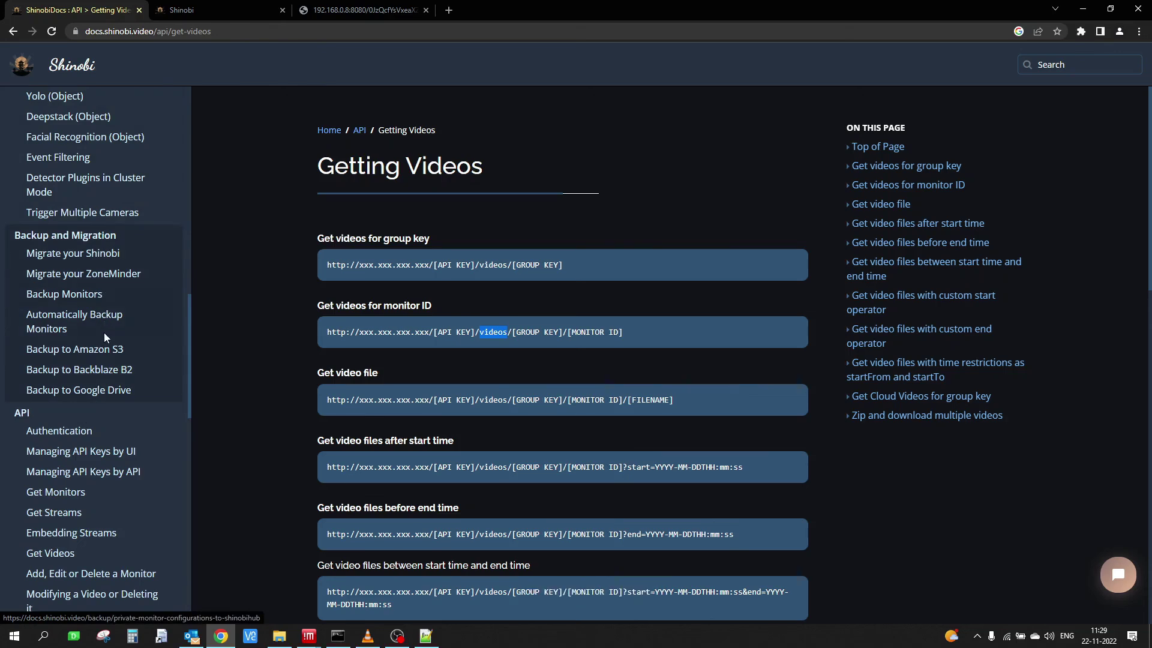
pyautogui.scroll(-4, 104, 317)
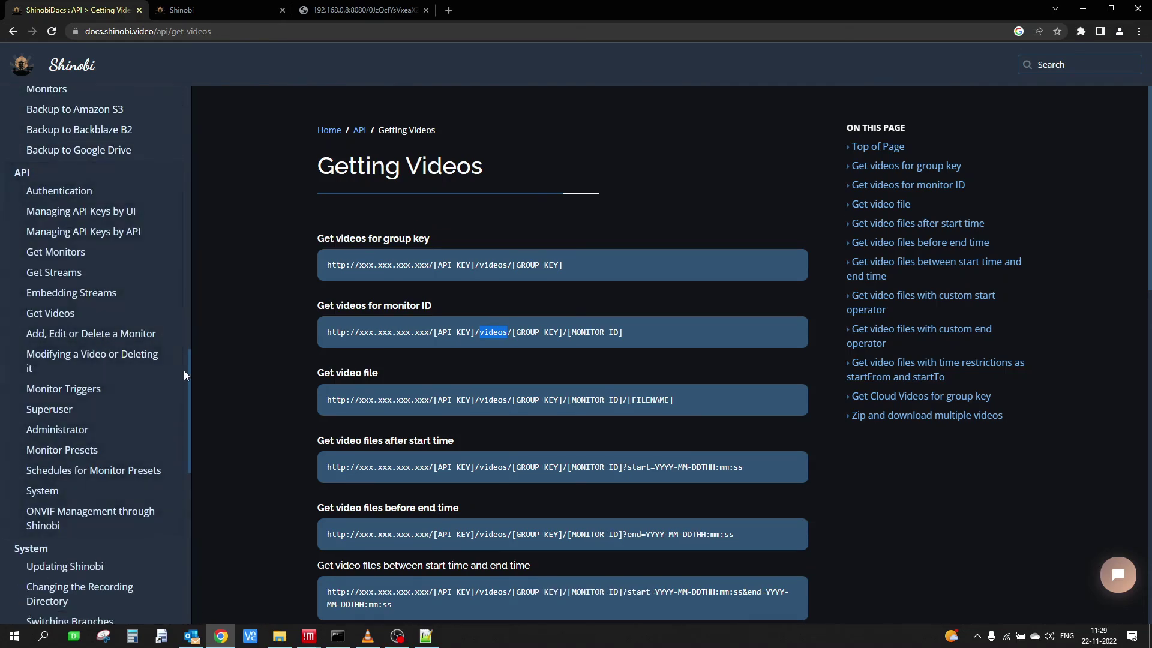